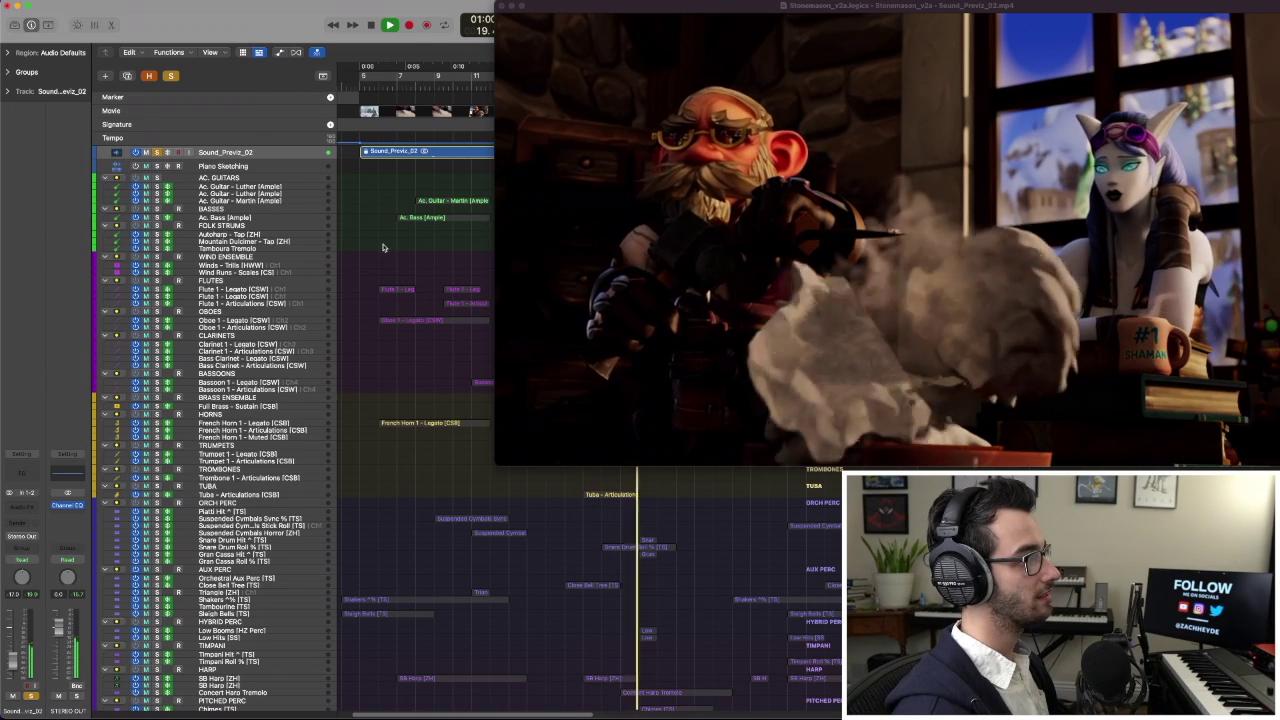
Audition the soloed Sound_Previz_02 audio against the movie in short passages from bar 19 to bar 32.
key(space)
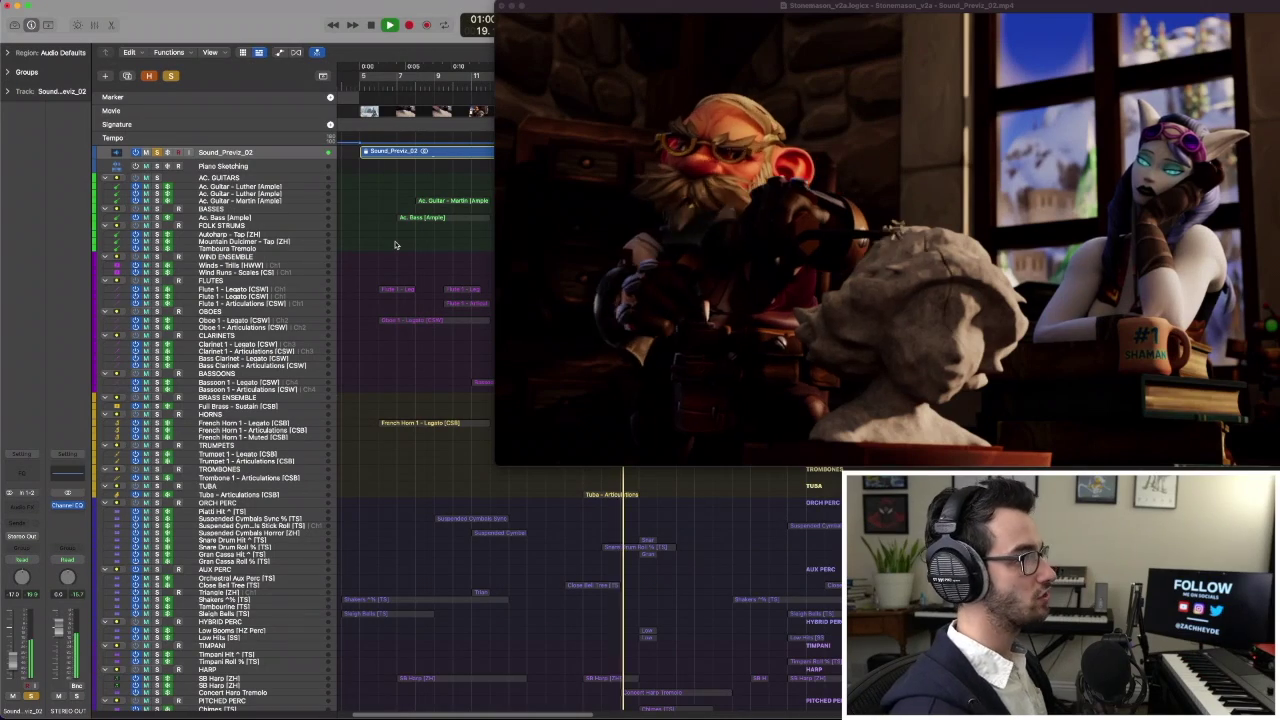
key(space)
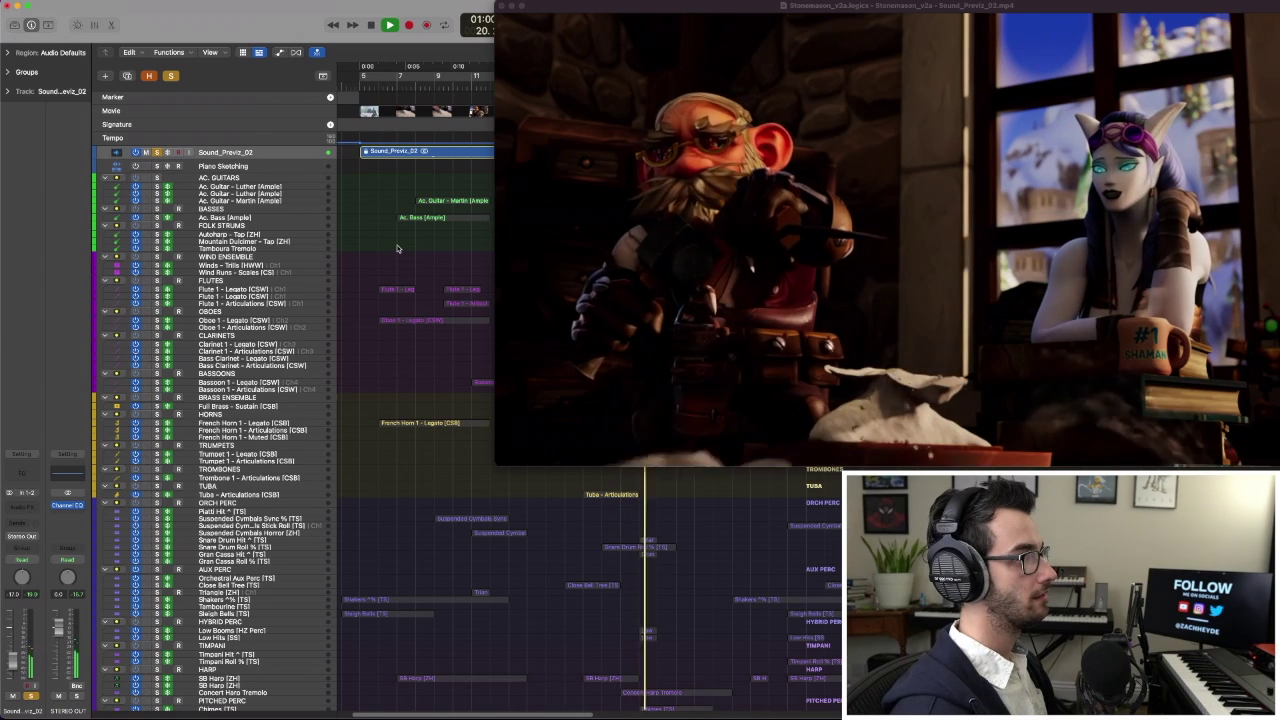
key(space)
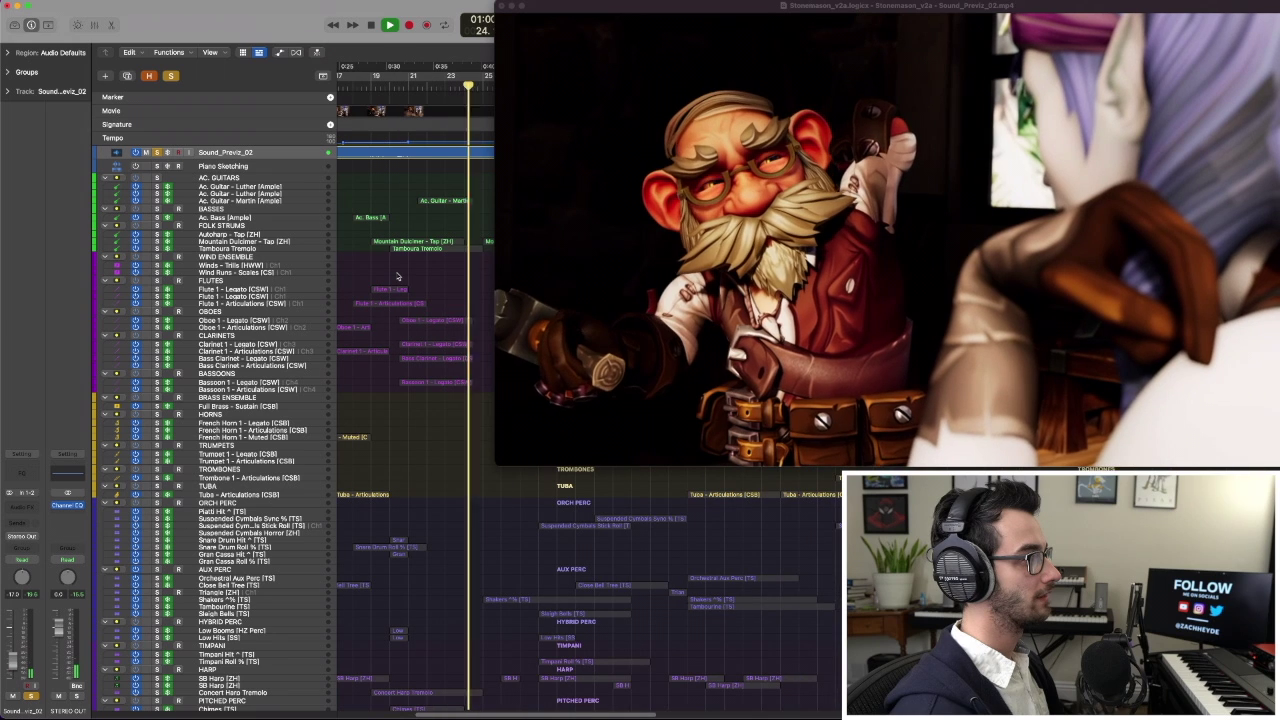
key(space)
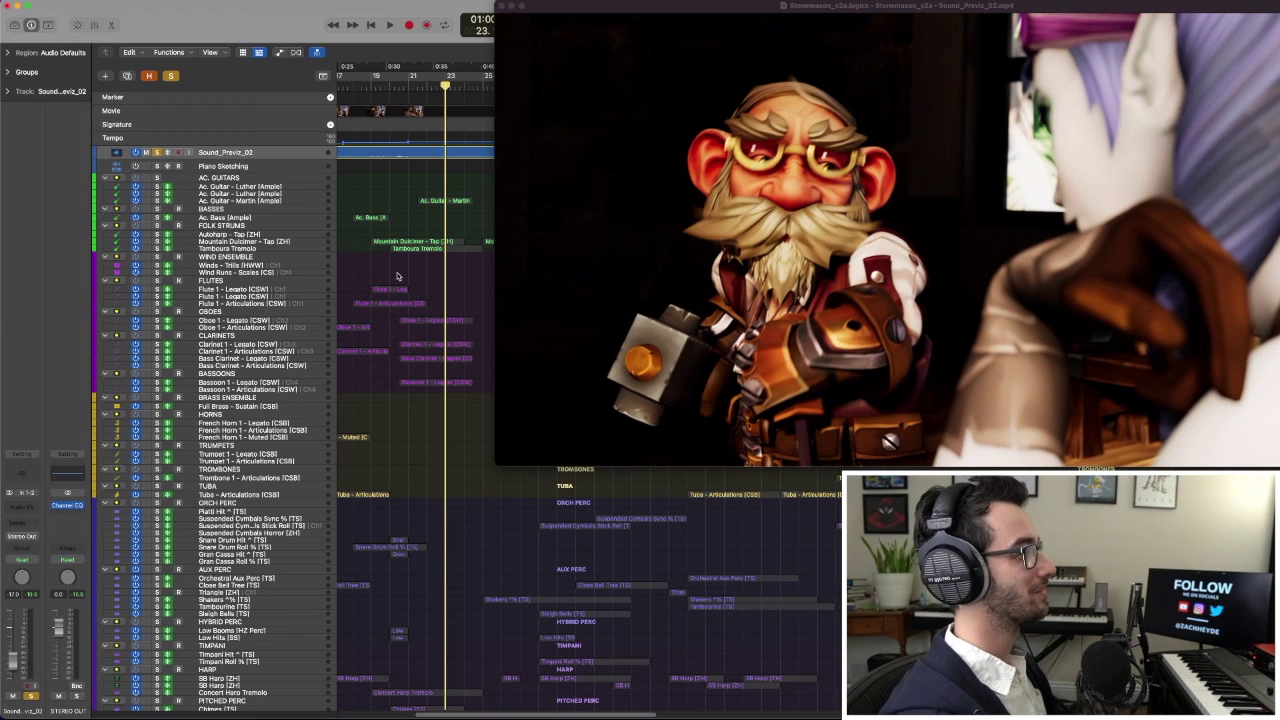
key(space)
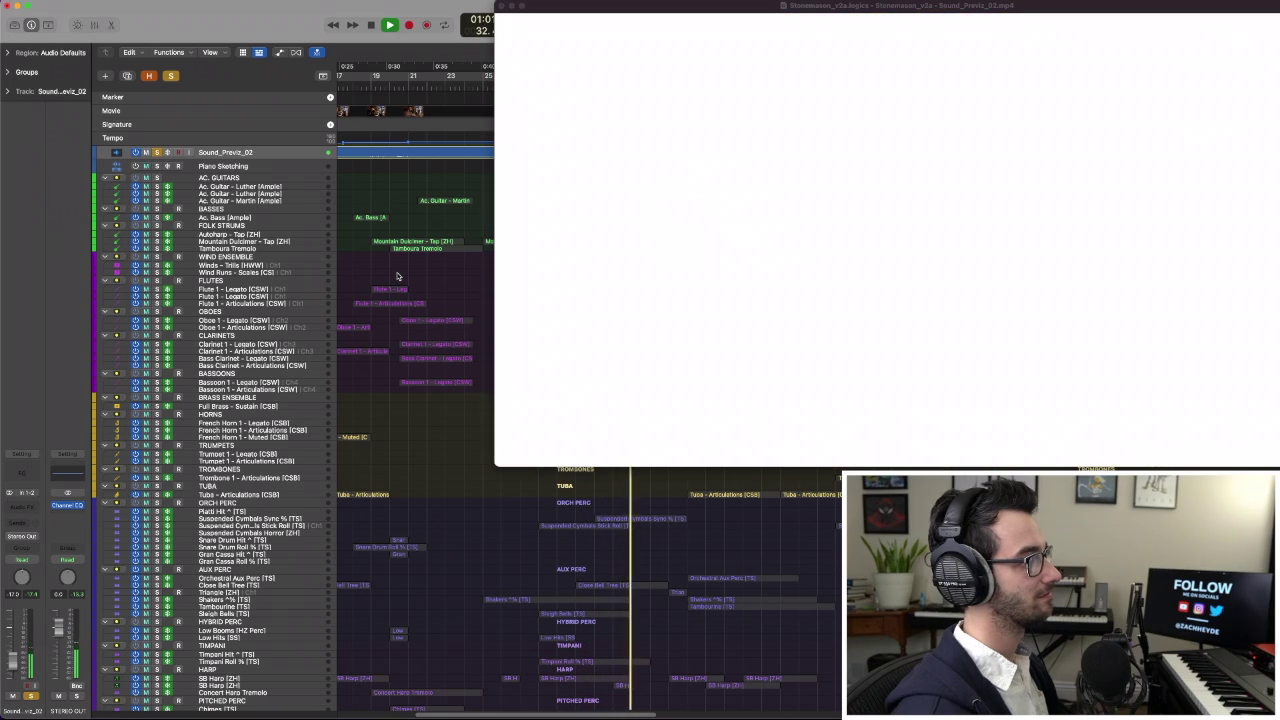
key(space)
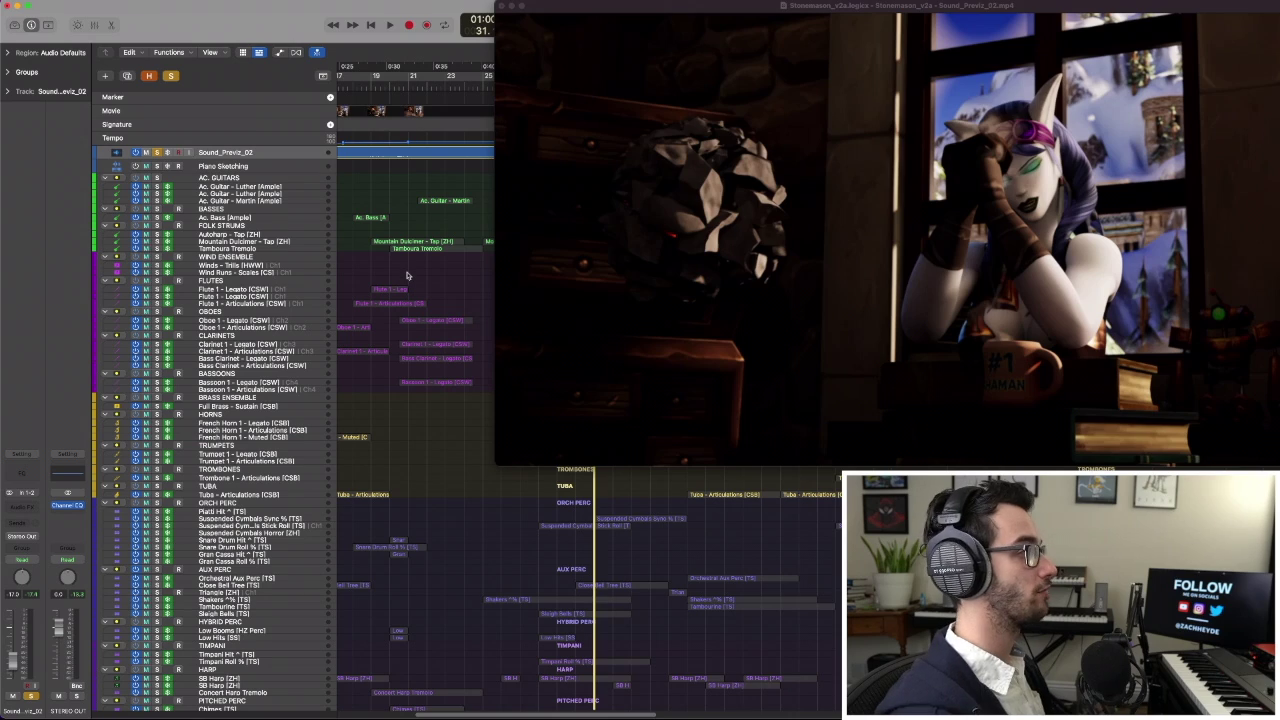
Audition the soloed Sound_Previz_02 audio with the movie from bar 31 to bar 54, pausing between scenes.
key(space)
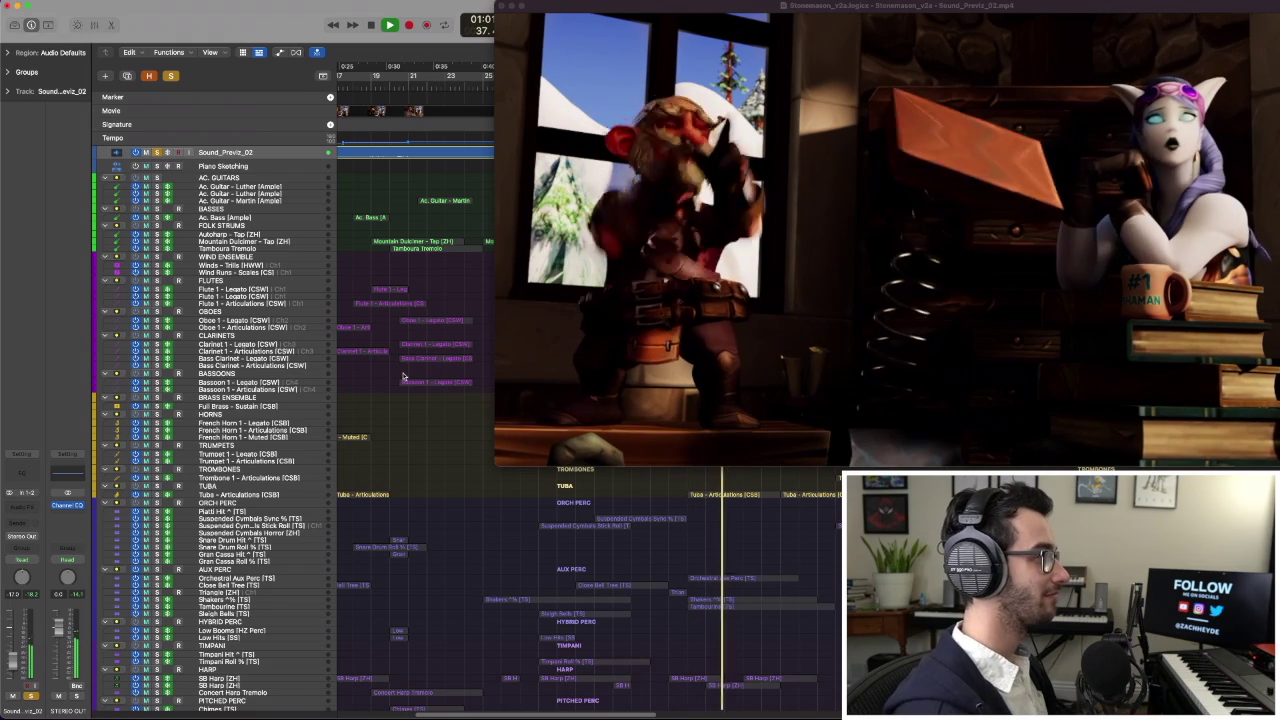
key(space)
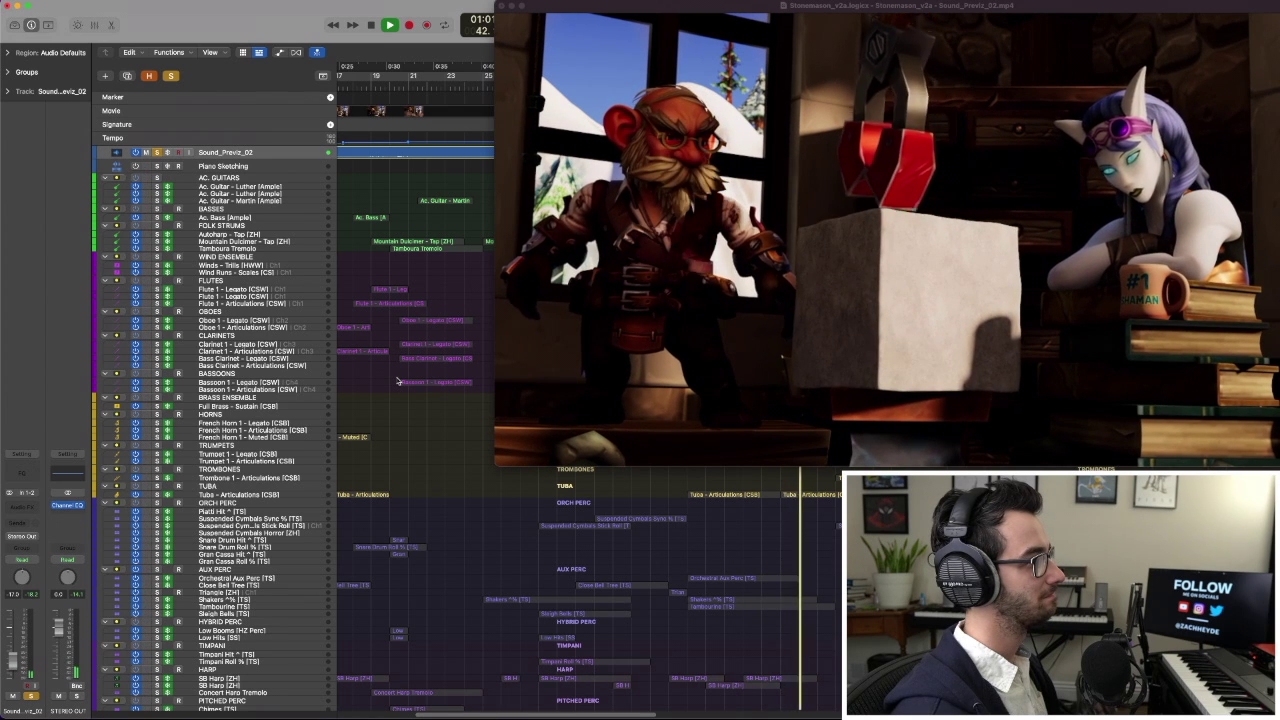
key(space)
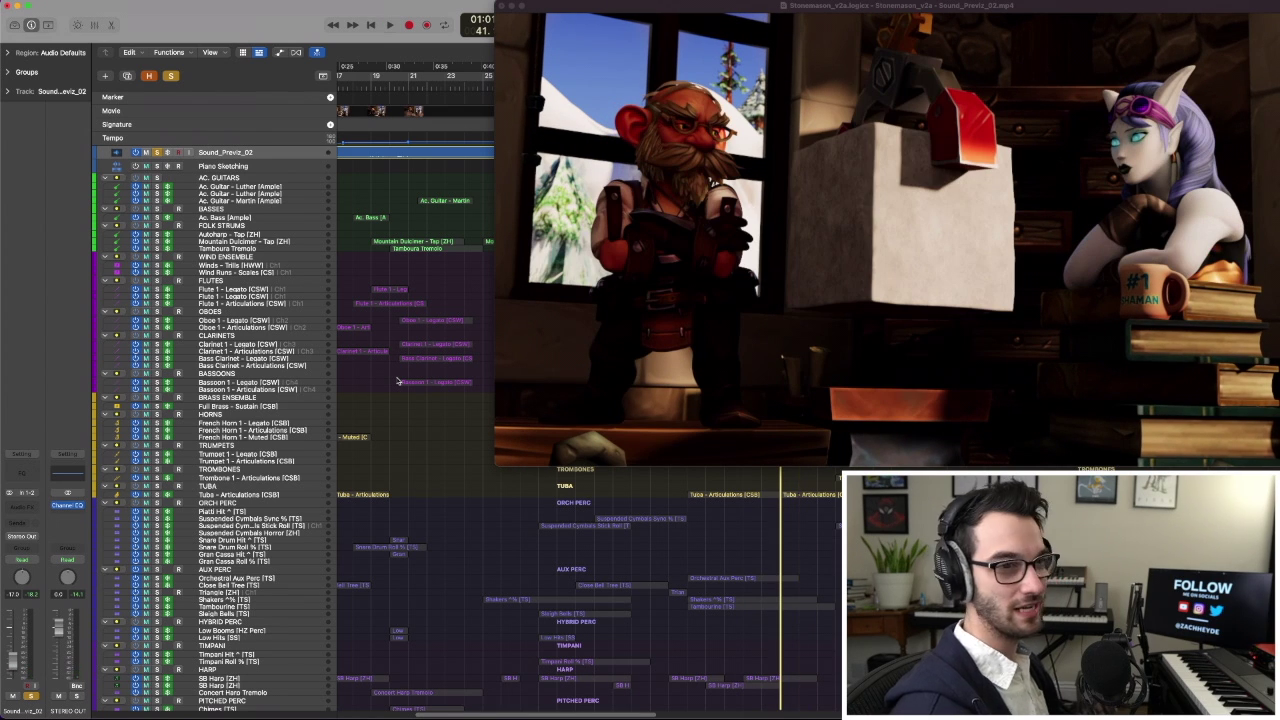
key(space)
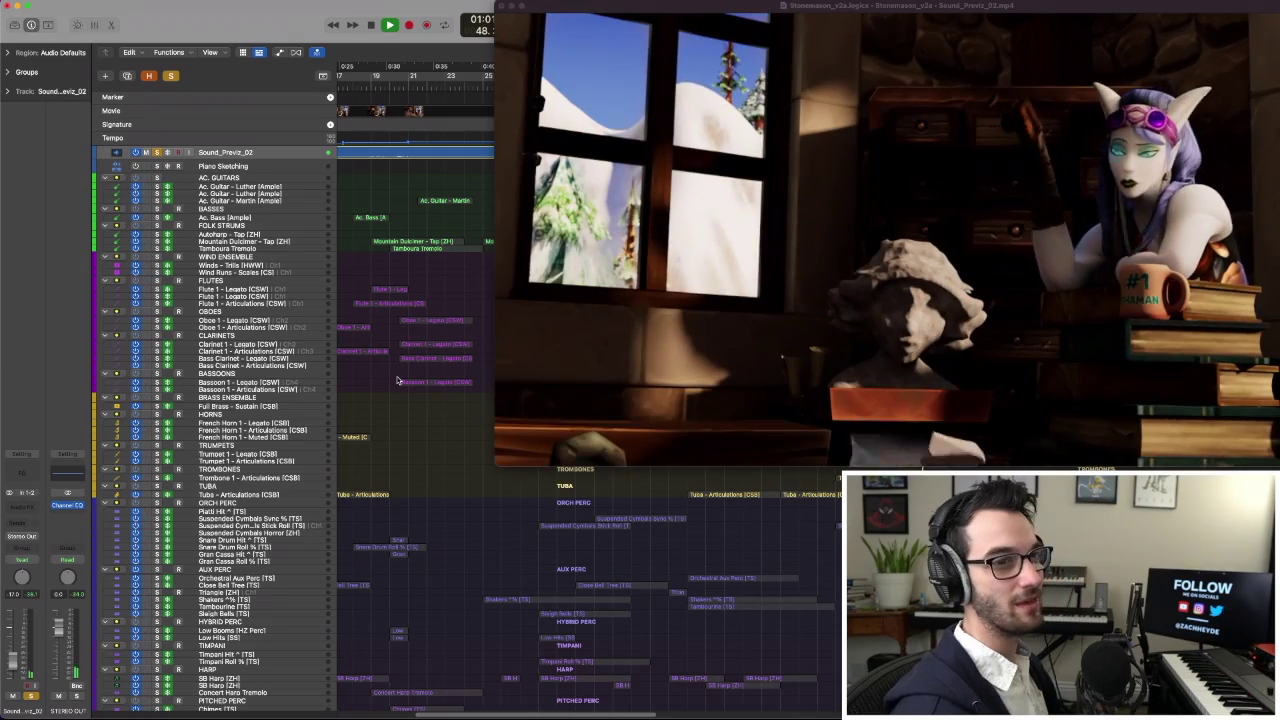
key(space)
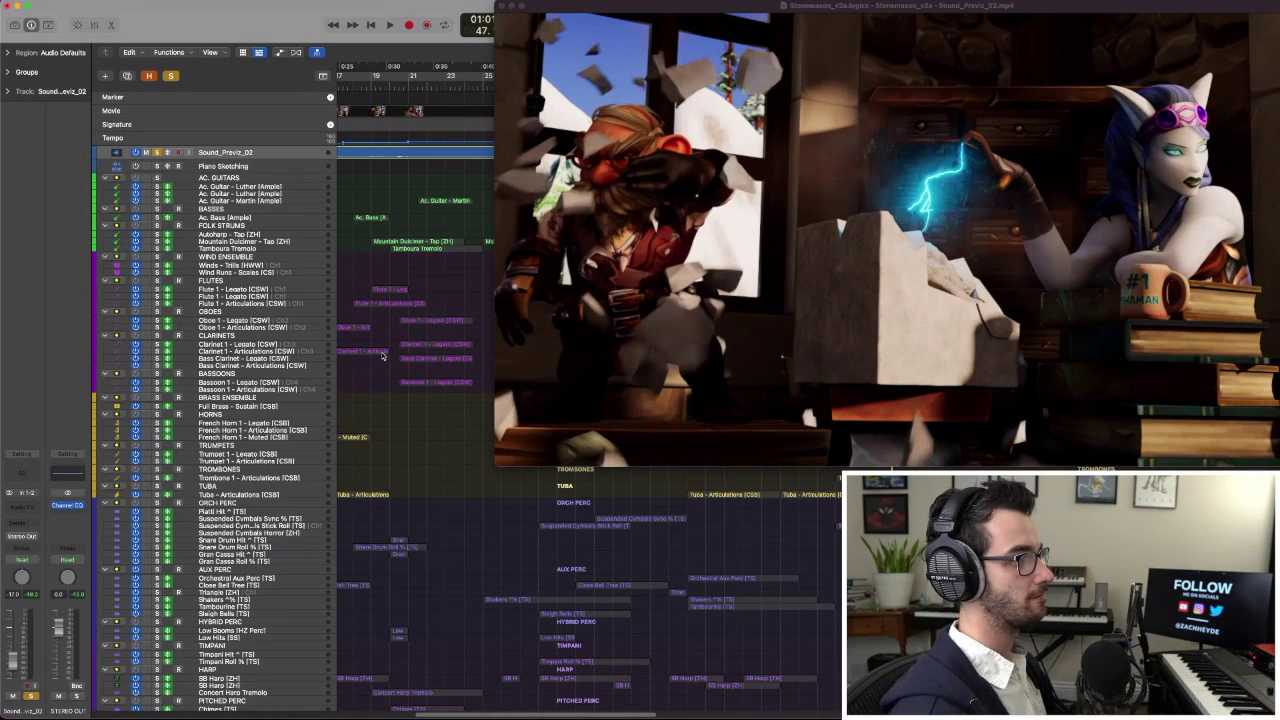
key(space)
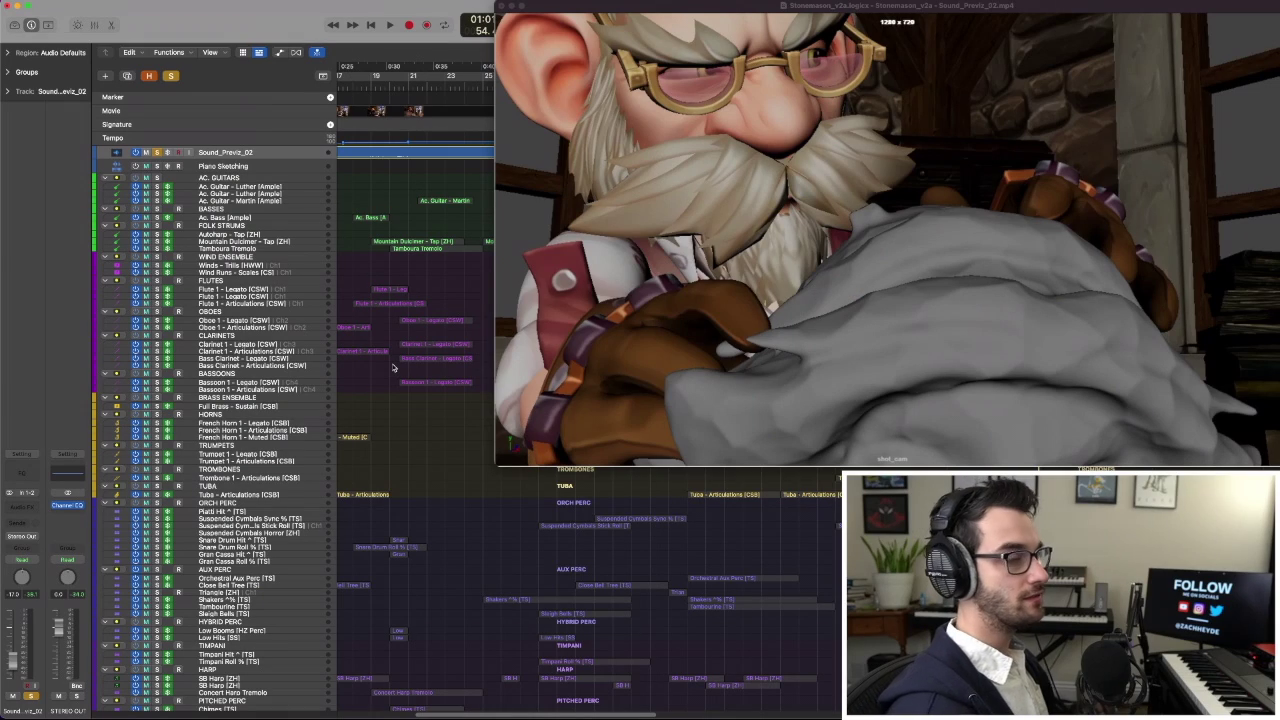
key(space)
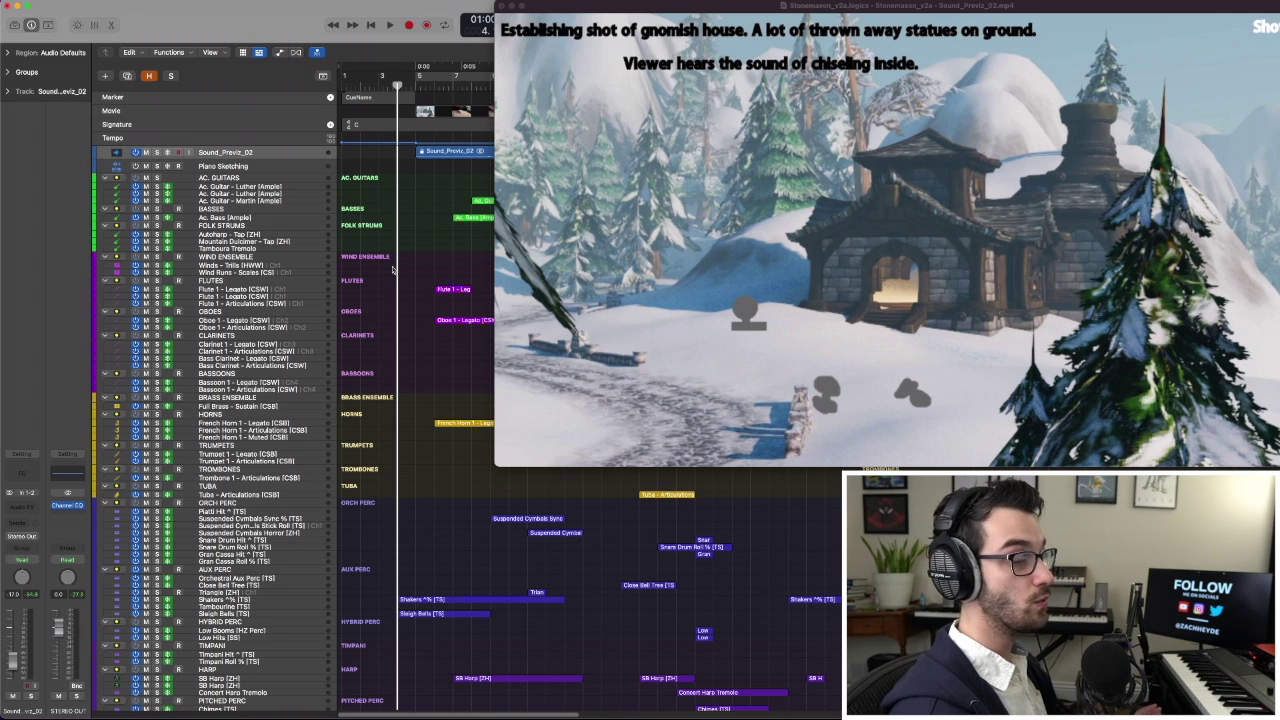
Play the full score with the movie from its opening and select the Piano Sketching track.
key(space)
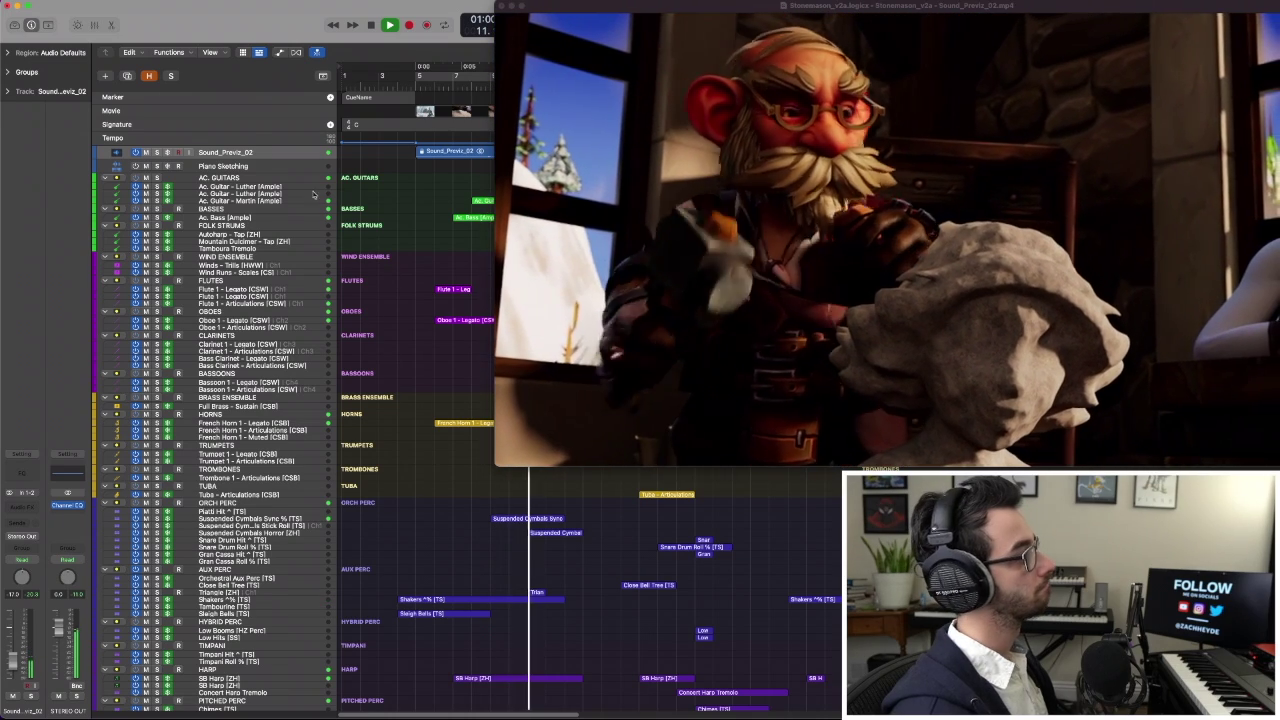
click(210, 167)
key(space)
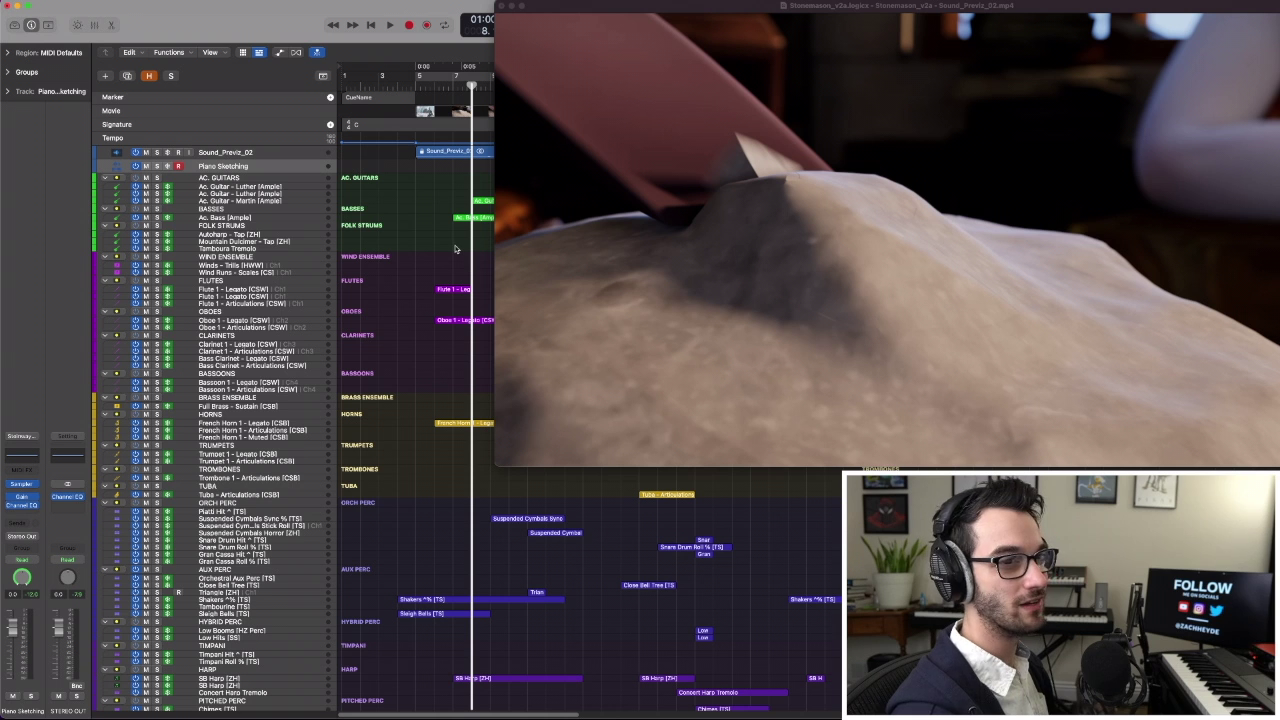
Play the score with the movie from bar 8, replay it from bar 11, and return the playhead to bar 11.
key(space)
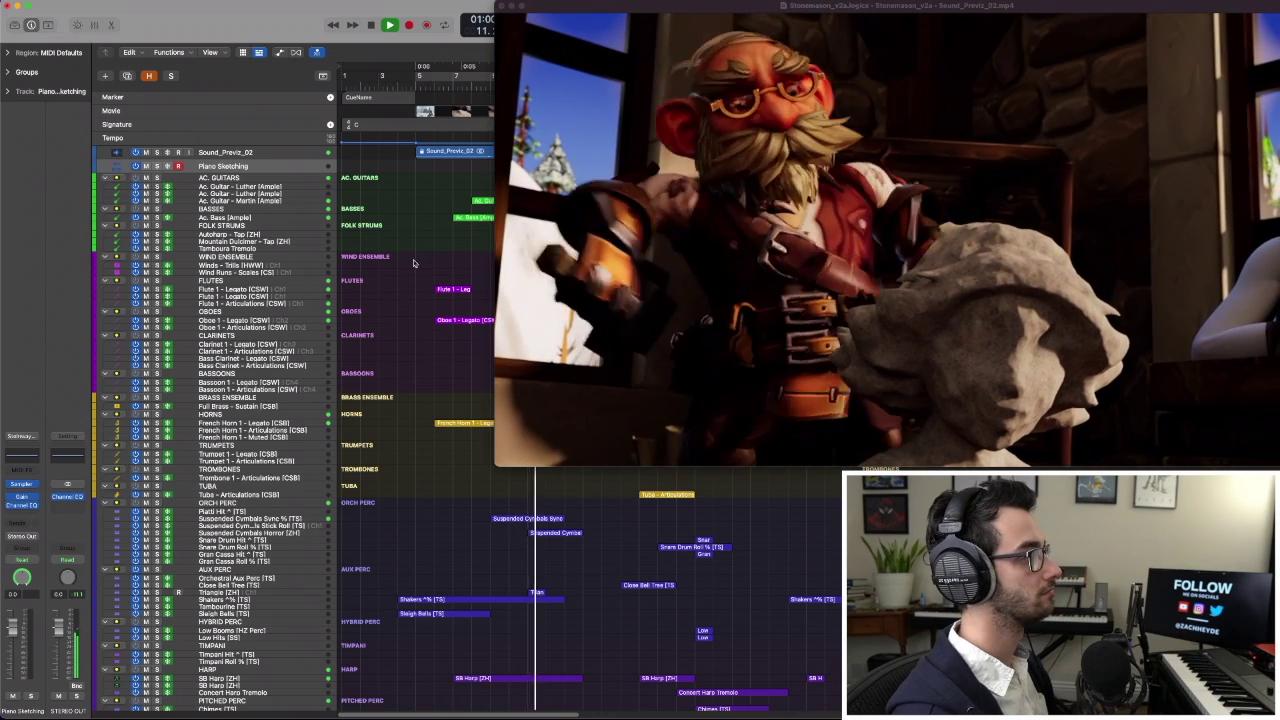
scroll(415, 263, right, 1)
scroll(415, 263, right, 5)
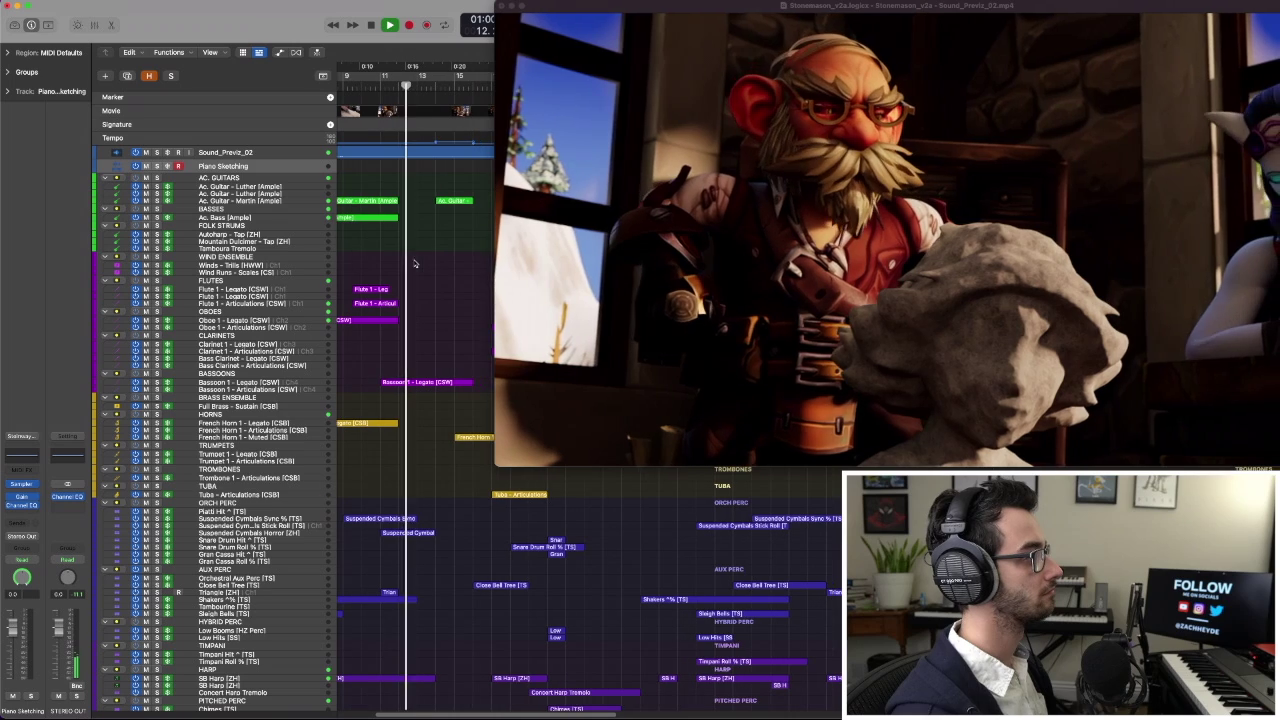
key(space)
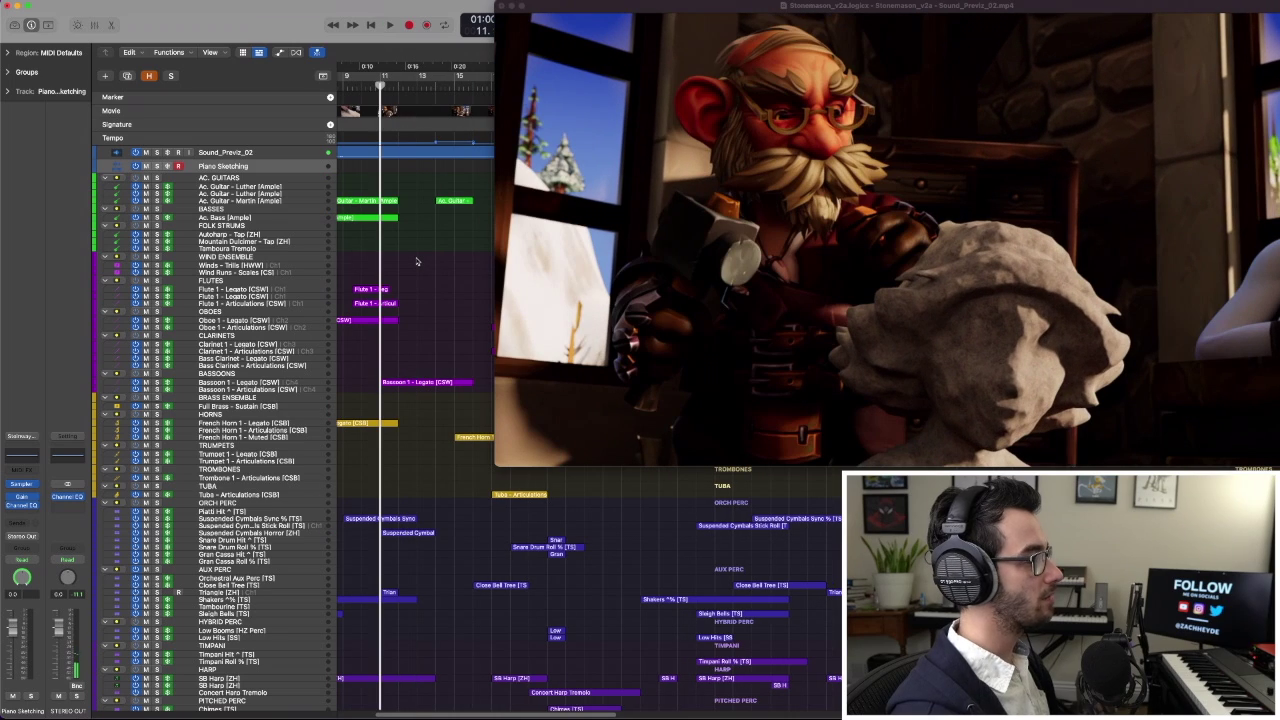
key(space)
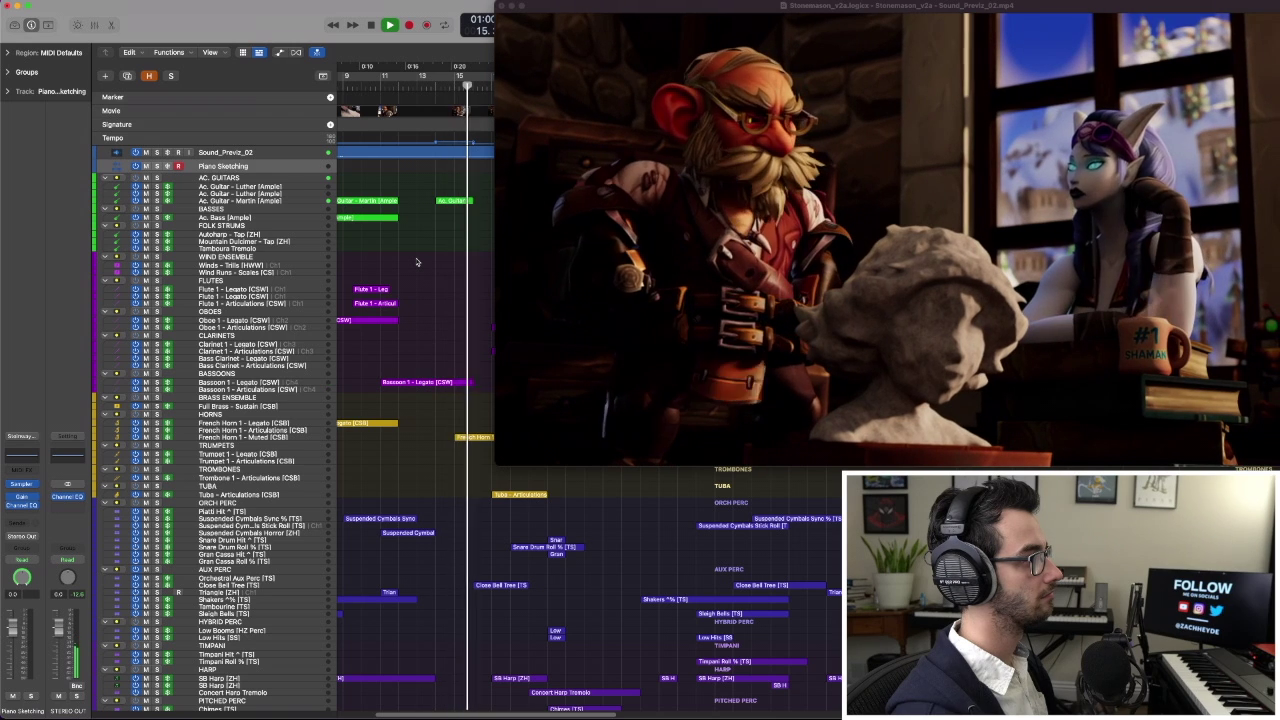
key(comma)
key(comma)
key(comma)
key(comma)
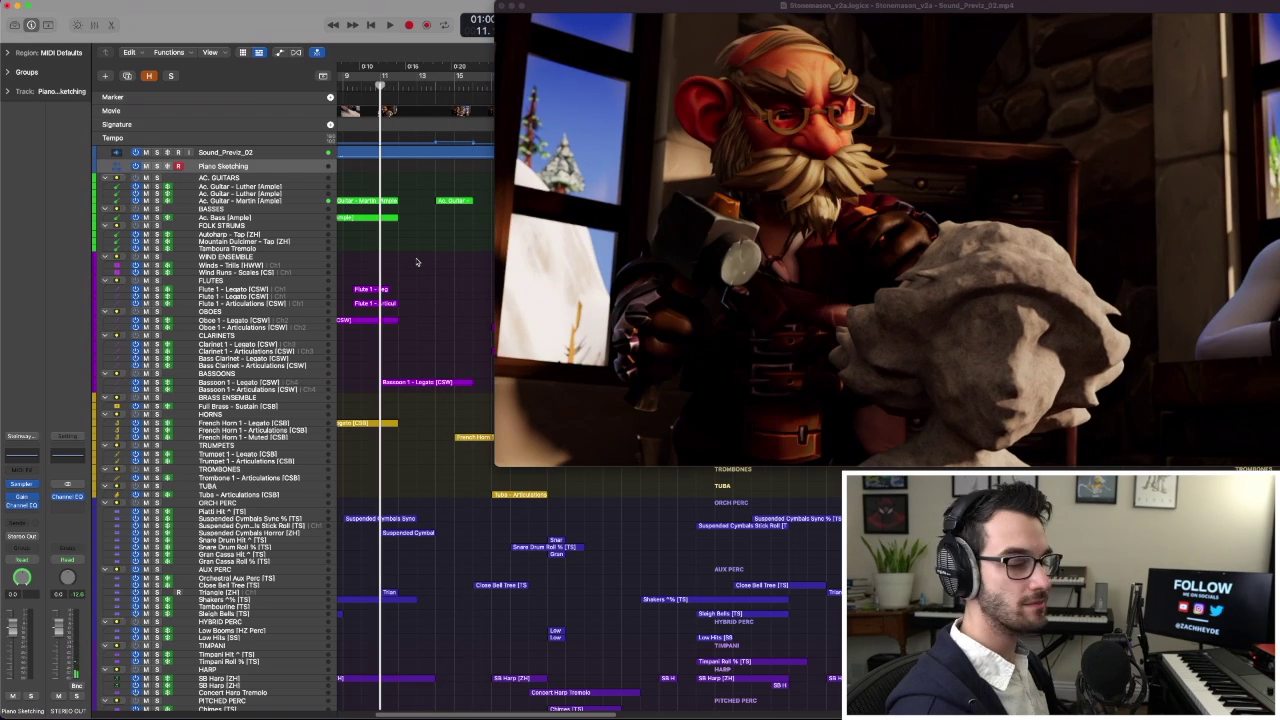
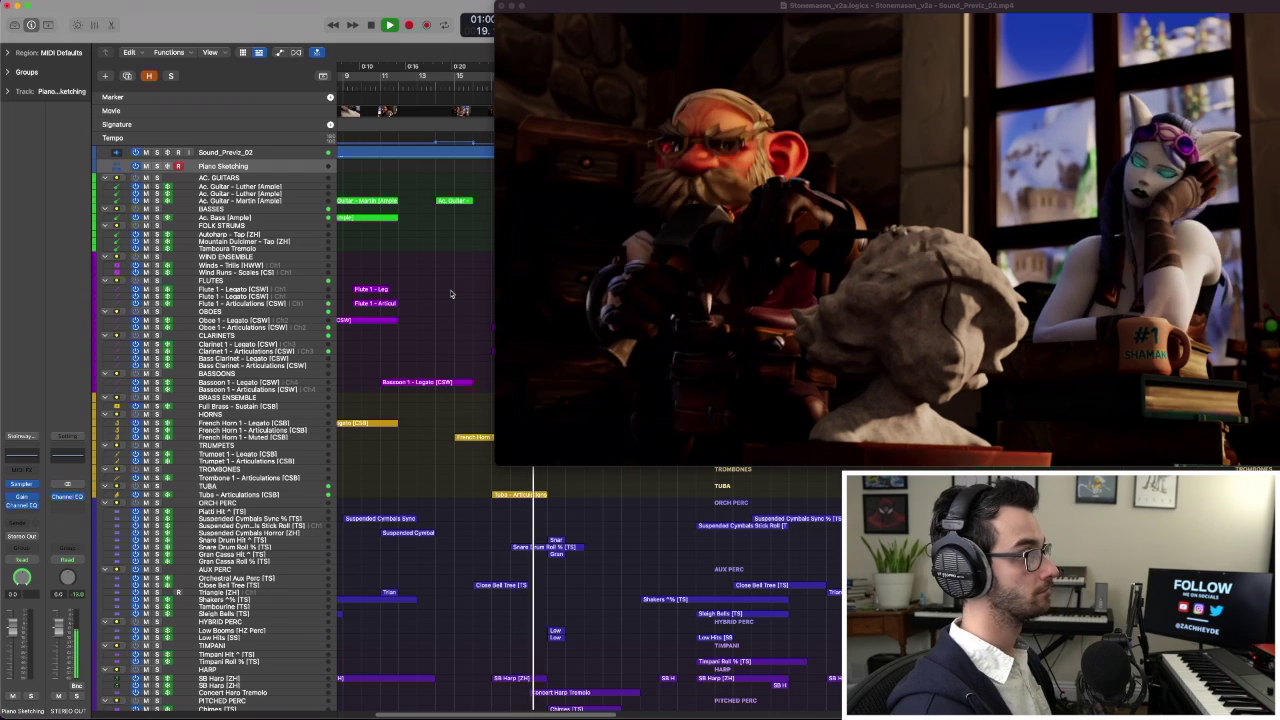
Review the music around the statue's collapse in short passages between bars 19 and 28, rewinding to replay the hammer shot.
key(space)
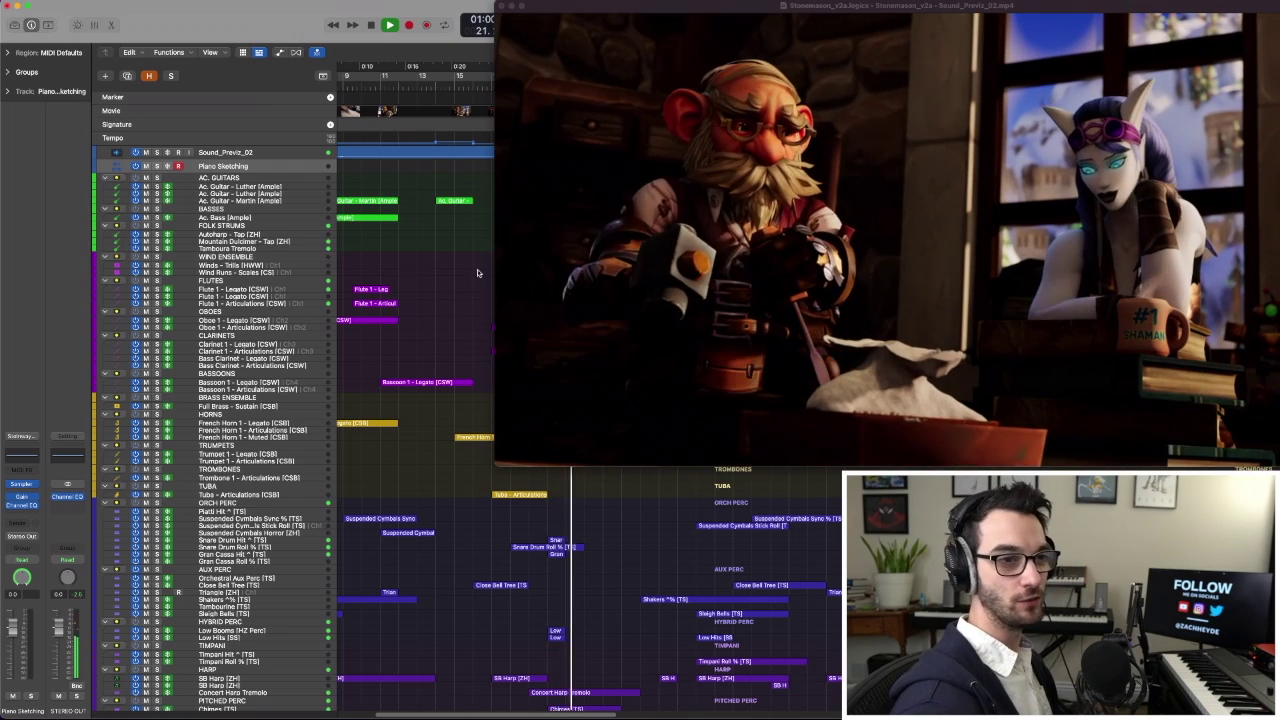
key(space)
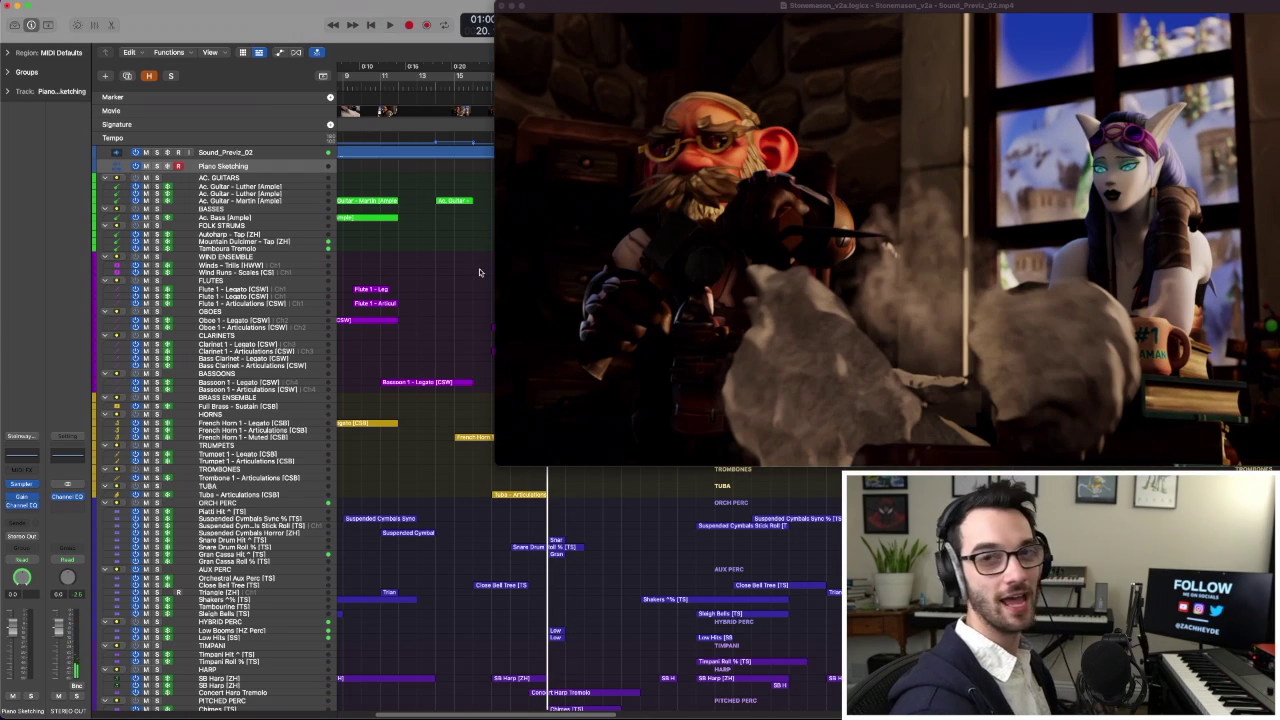
key(space)
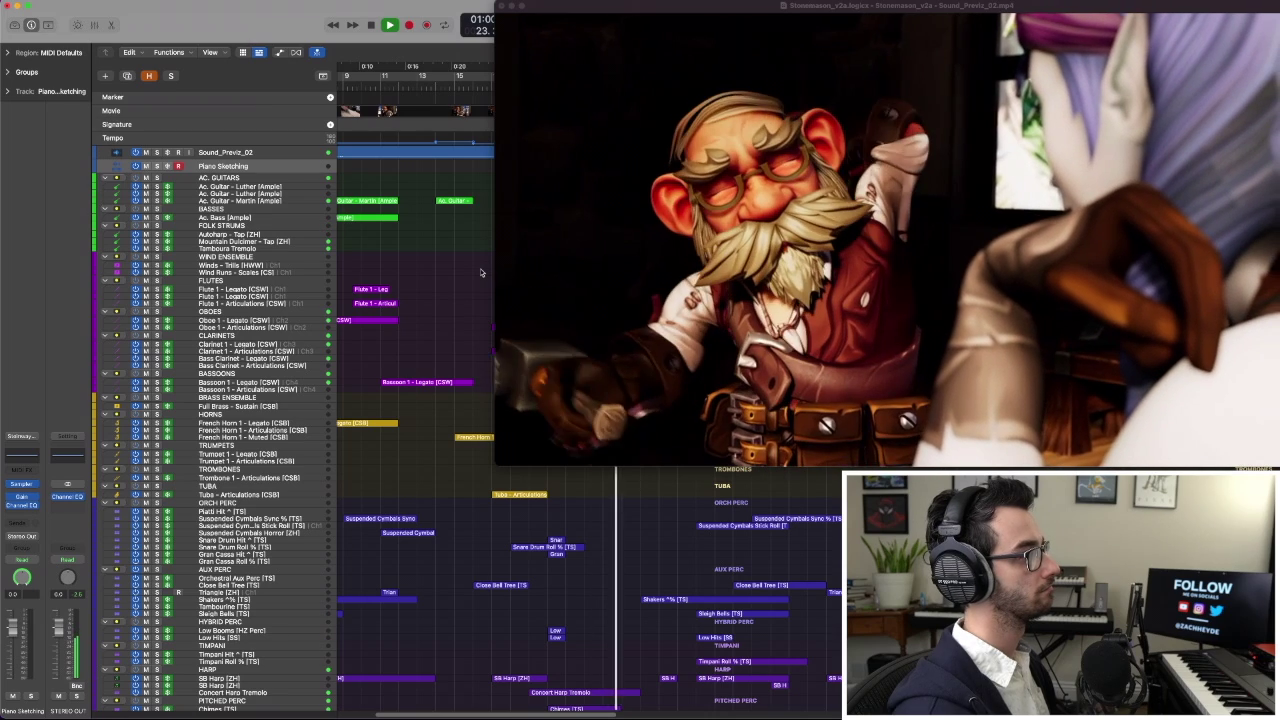
key(space)
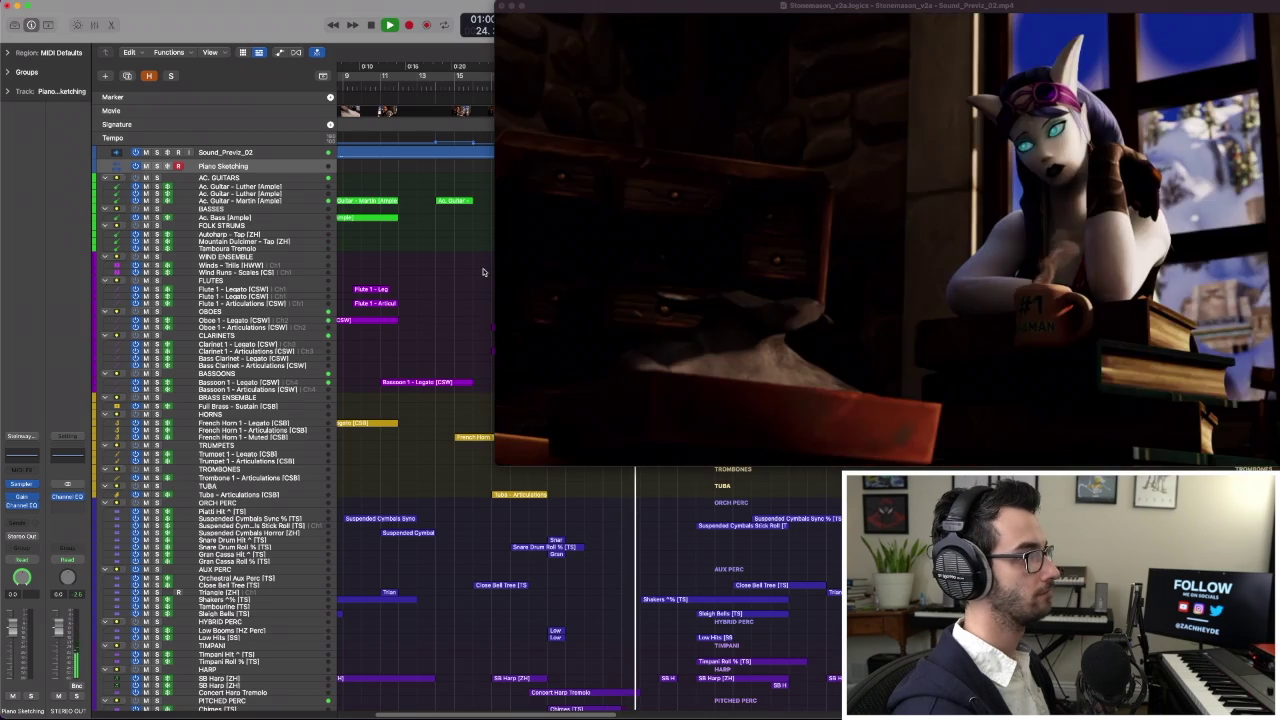
key(comma)
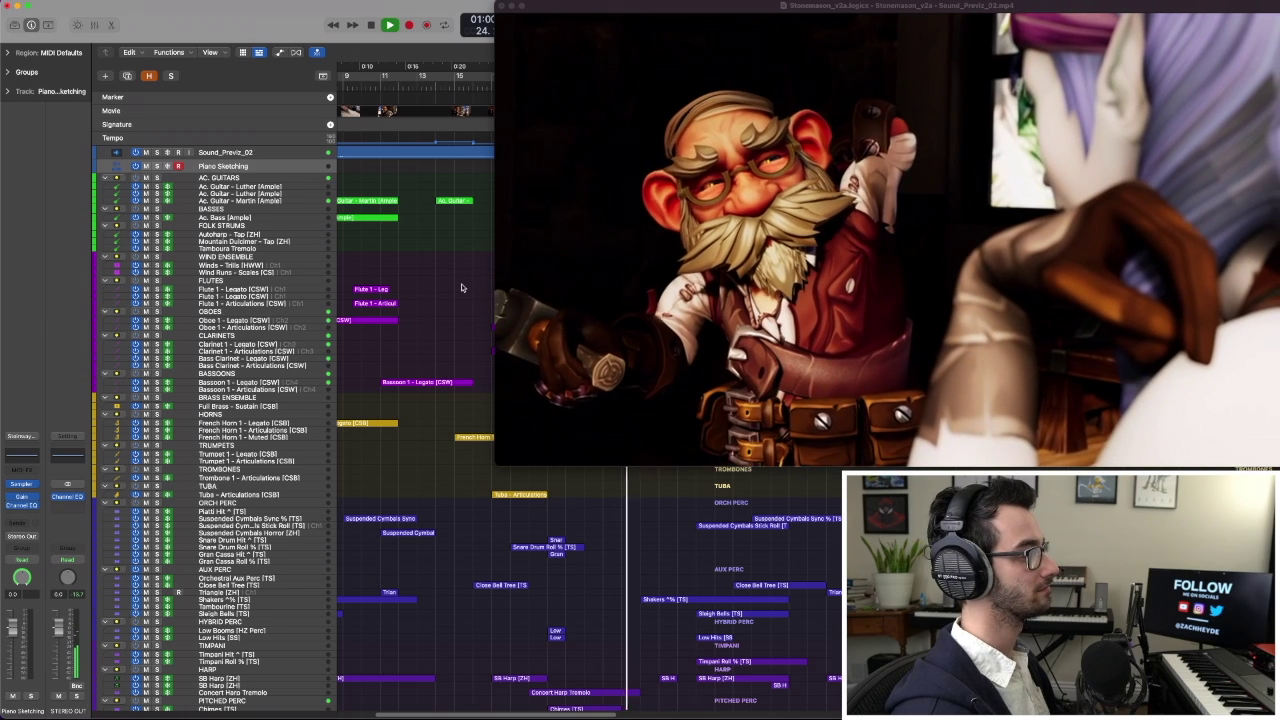
key(space)
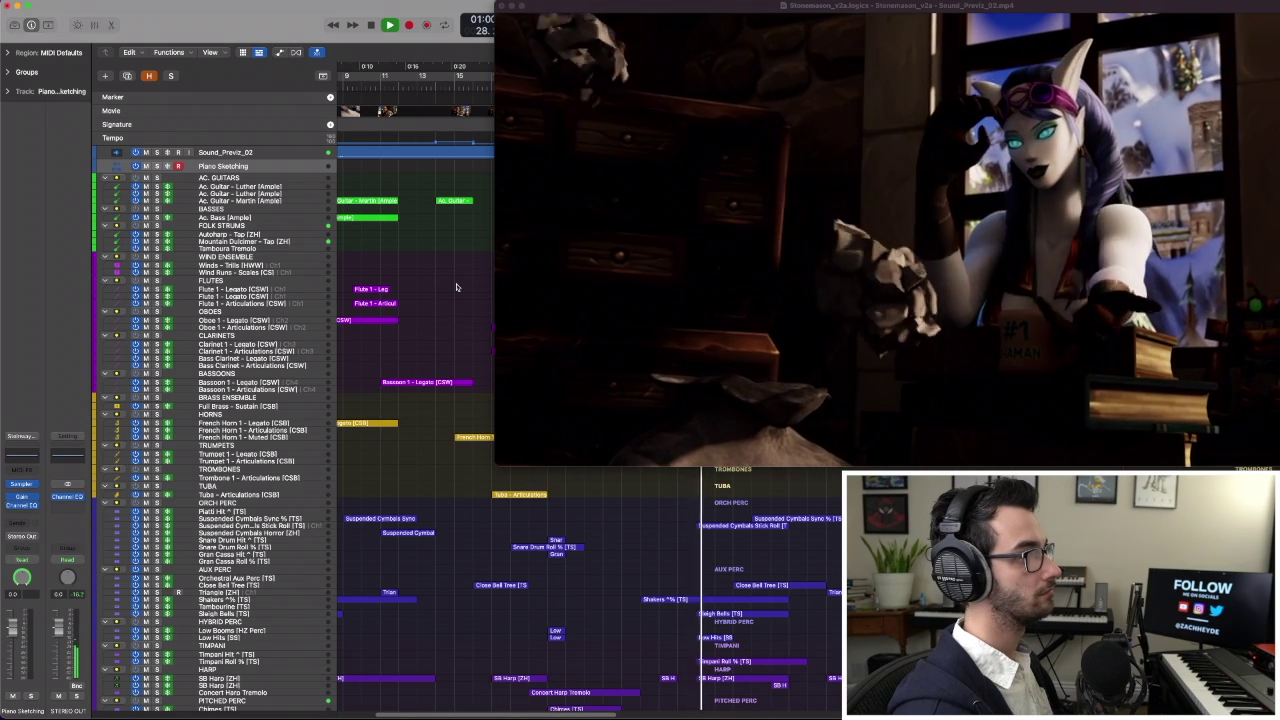
key(space)
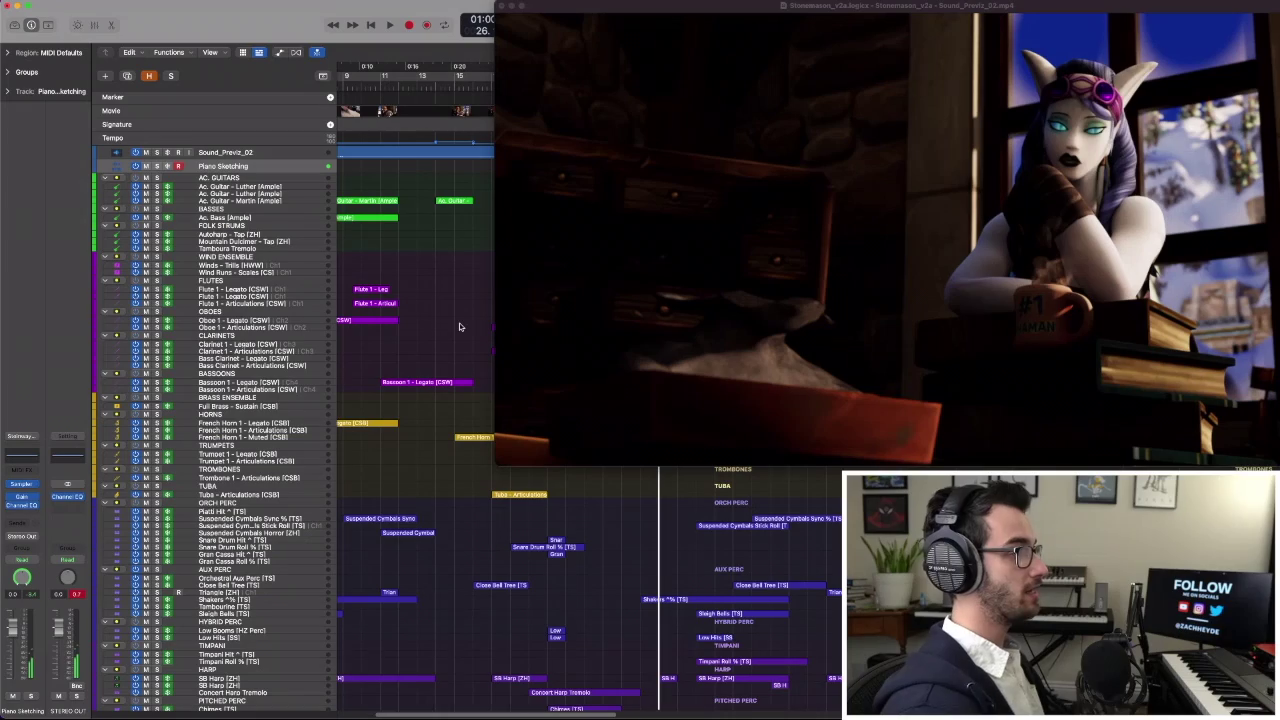
Play the score from bar 26 to the finished statue shot, and resume playback from bar 36 into the stone block scene.
key(space)
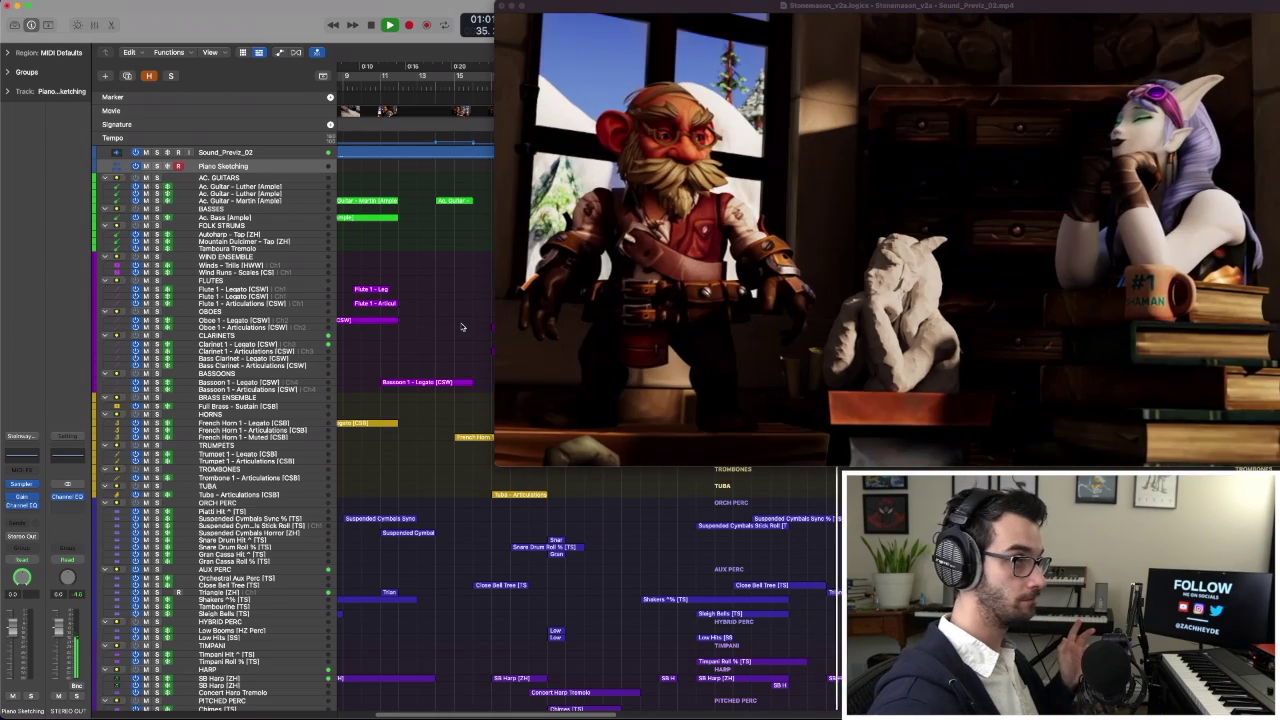
key(space)
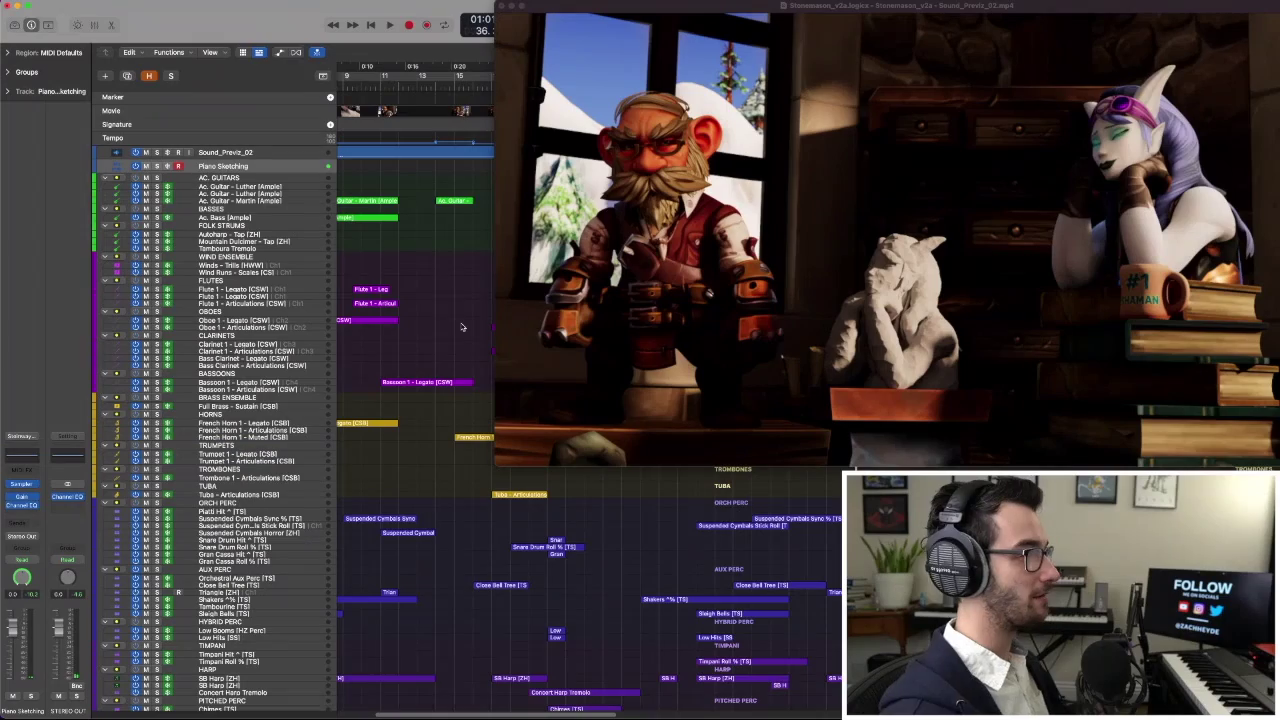
key(space)
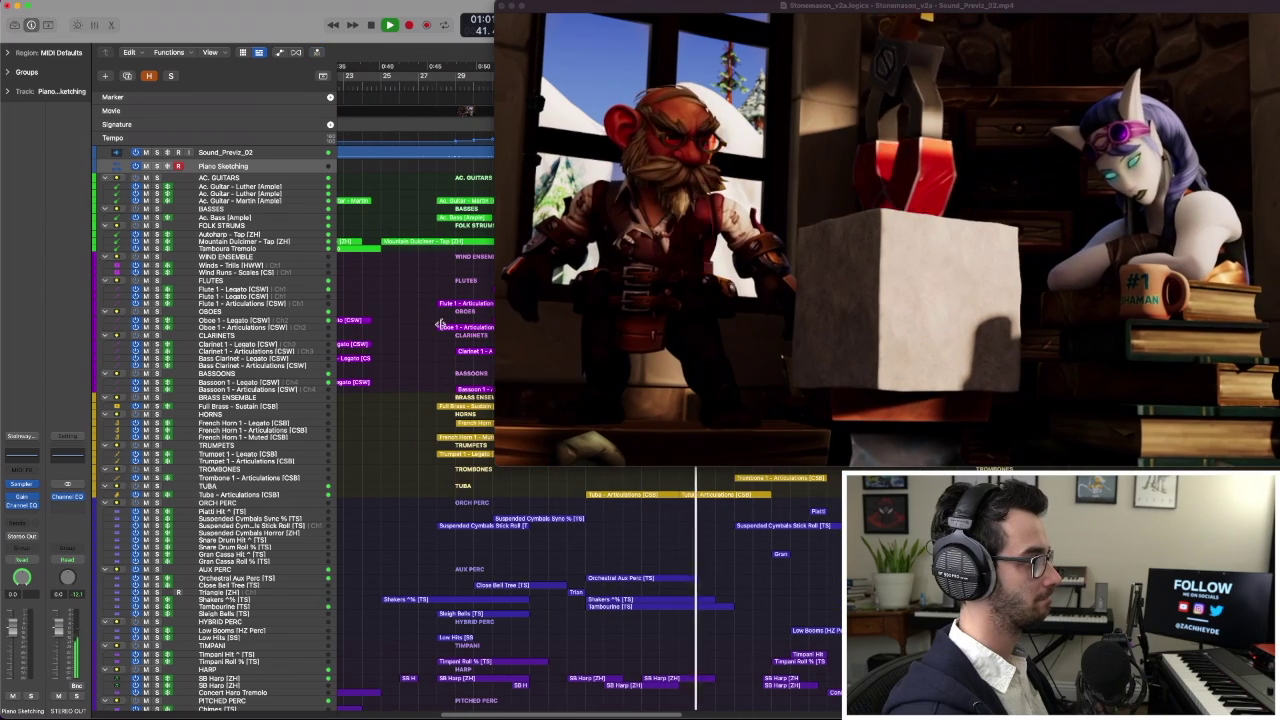
key(space)
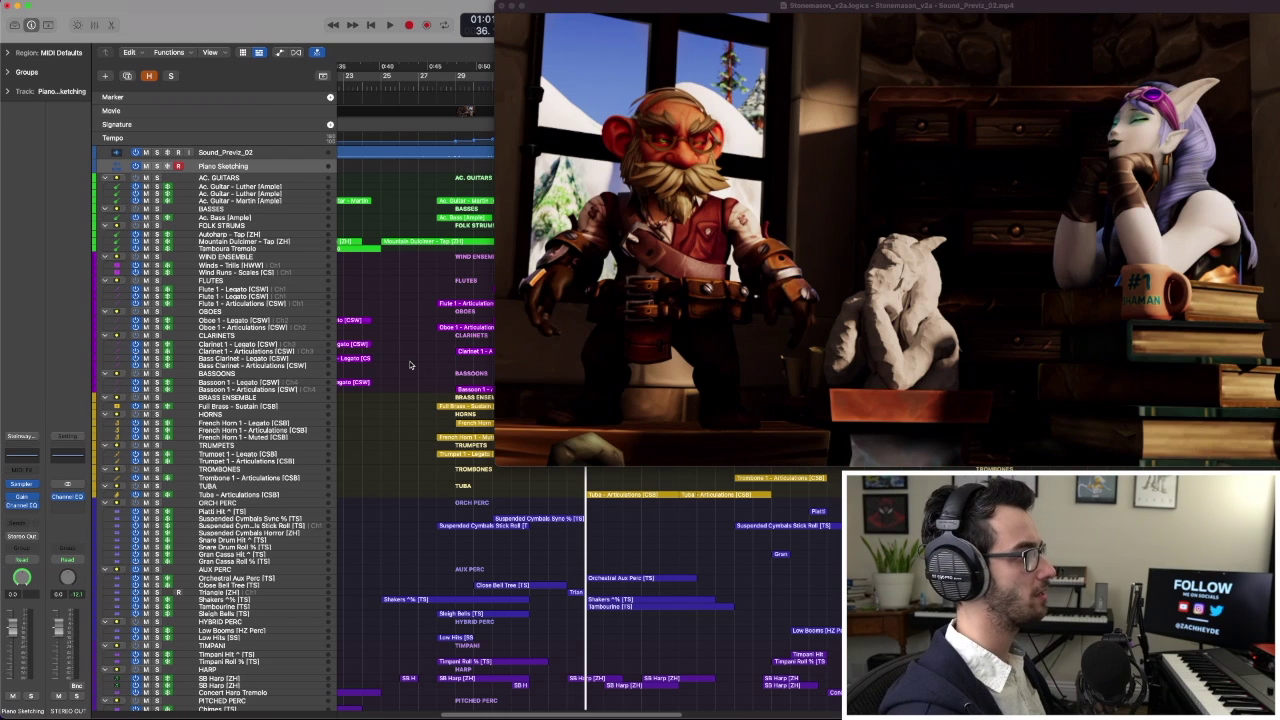
Review the stone block scene from bar 36, step back to bar 40, and play through the lightning carving at bar 47.
key(space)
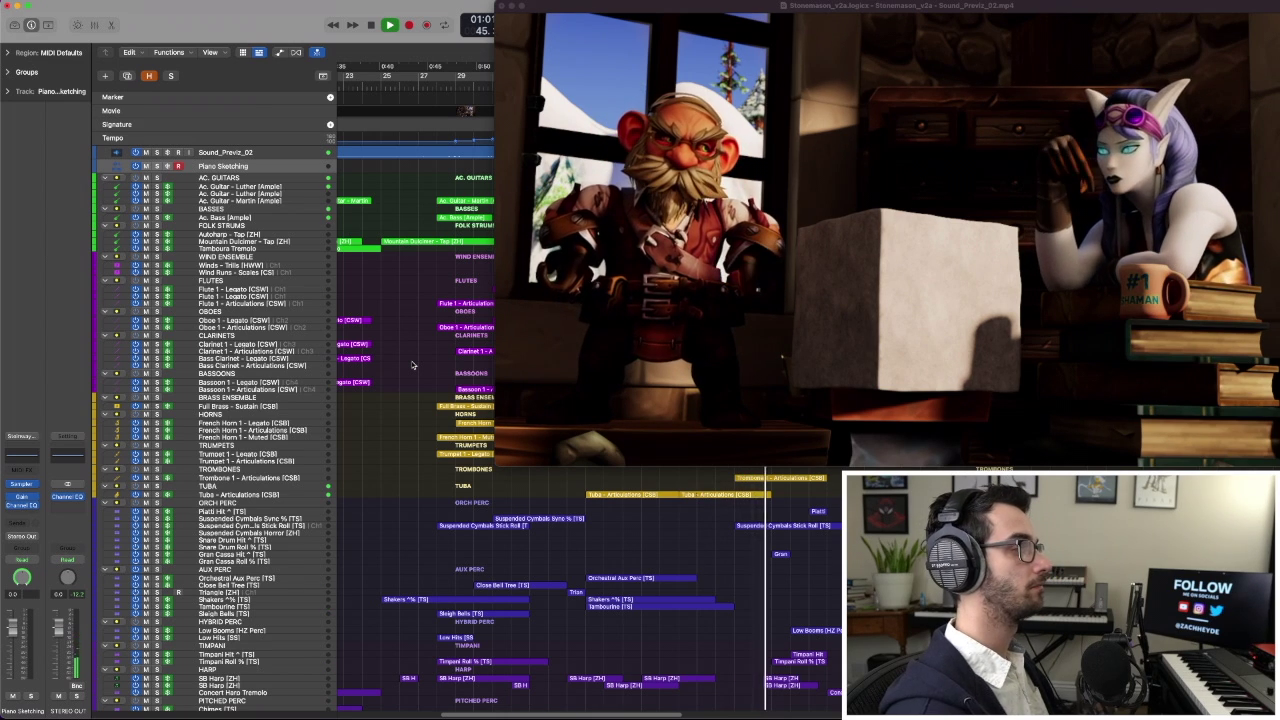
key(comma)
key(comma)
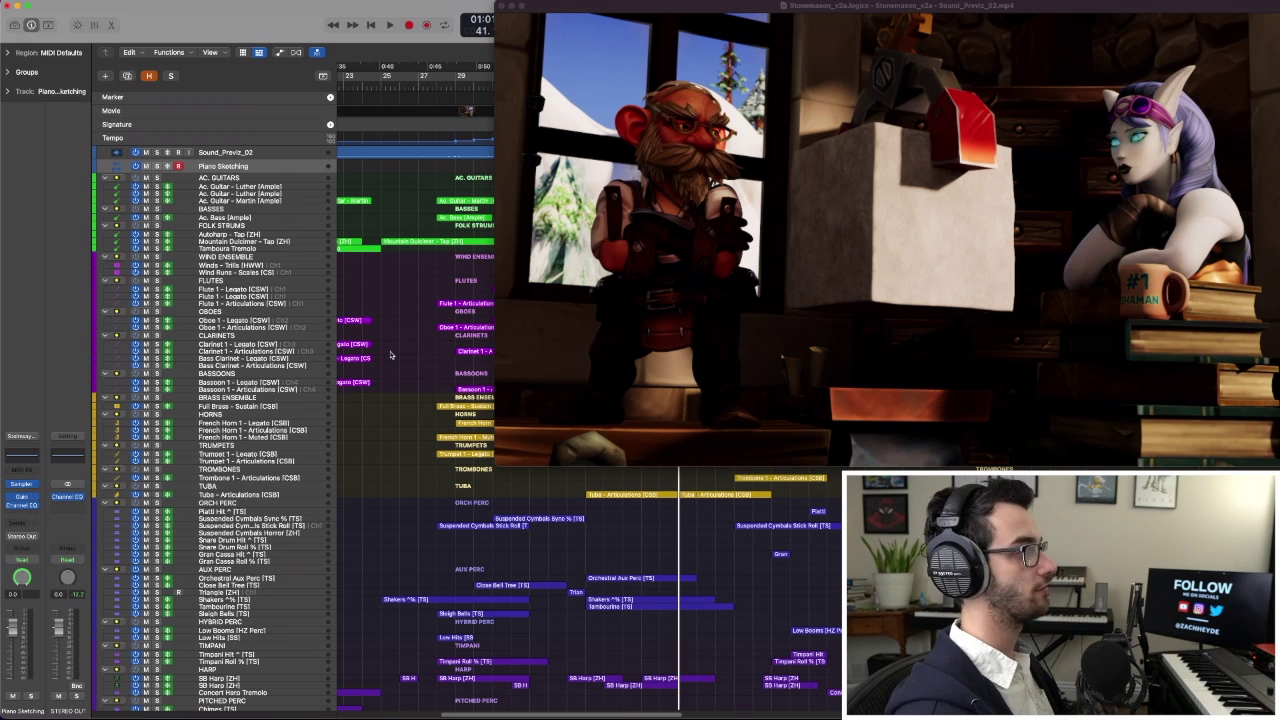
key(space)
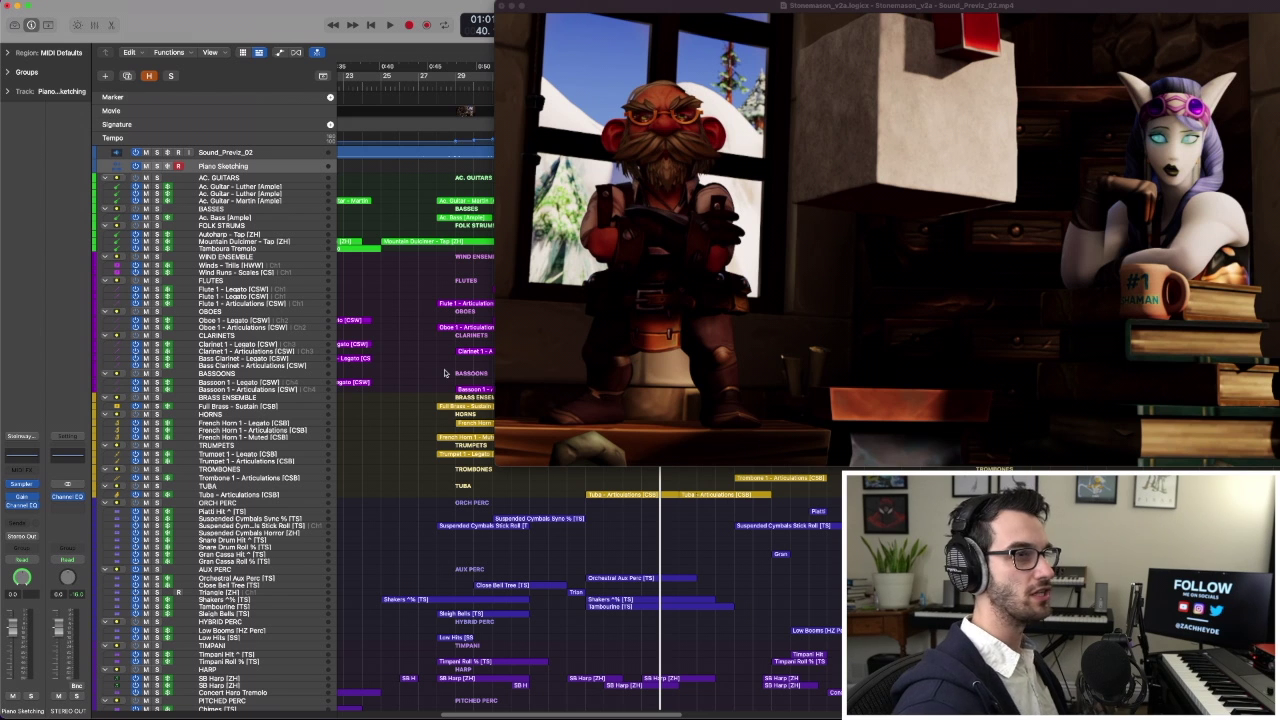
key(space)
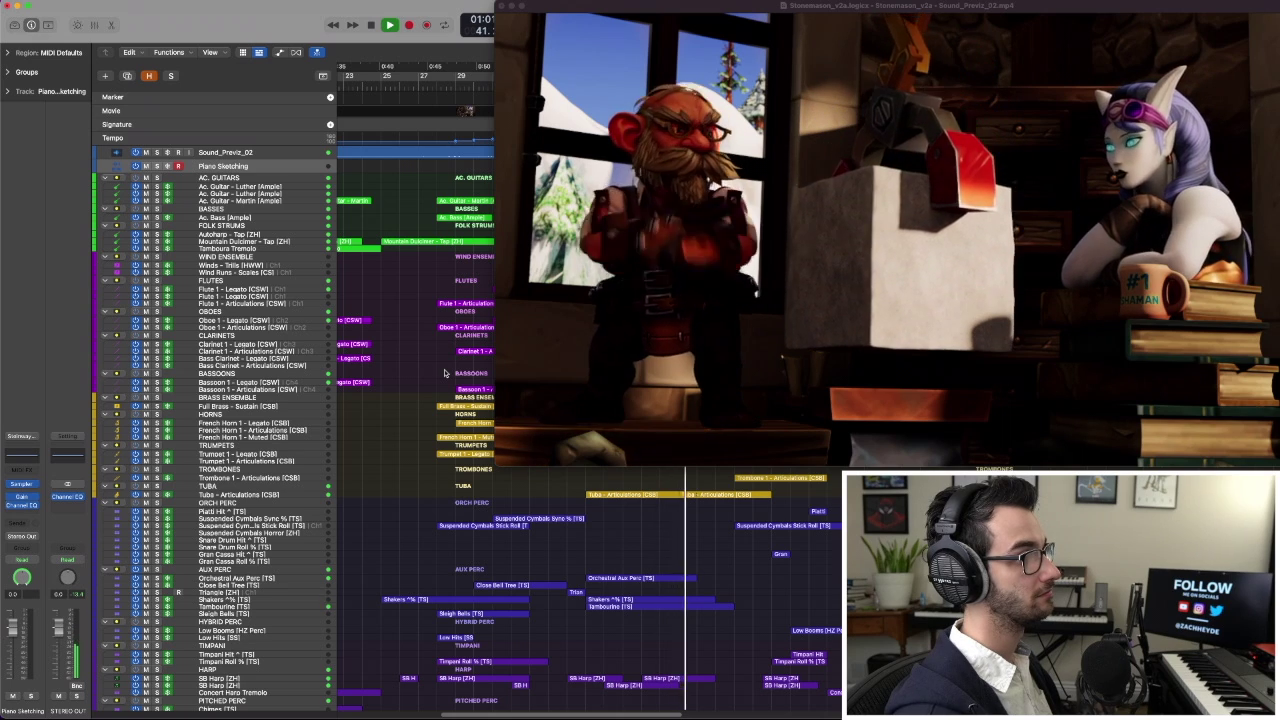
key(space)
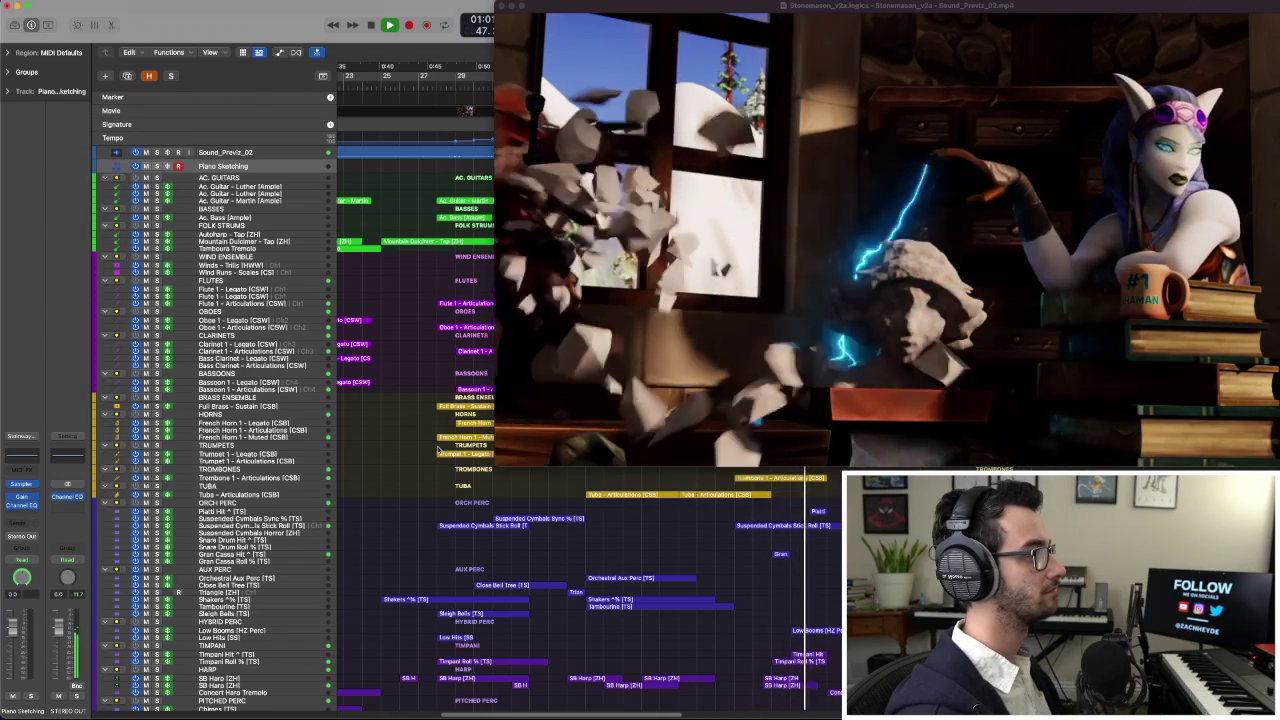
key(space)
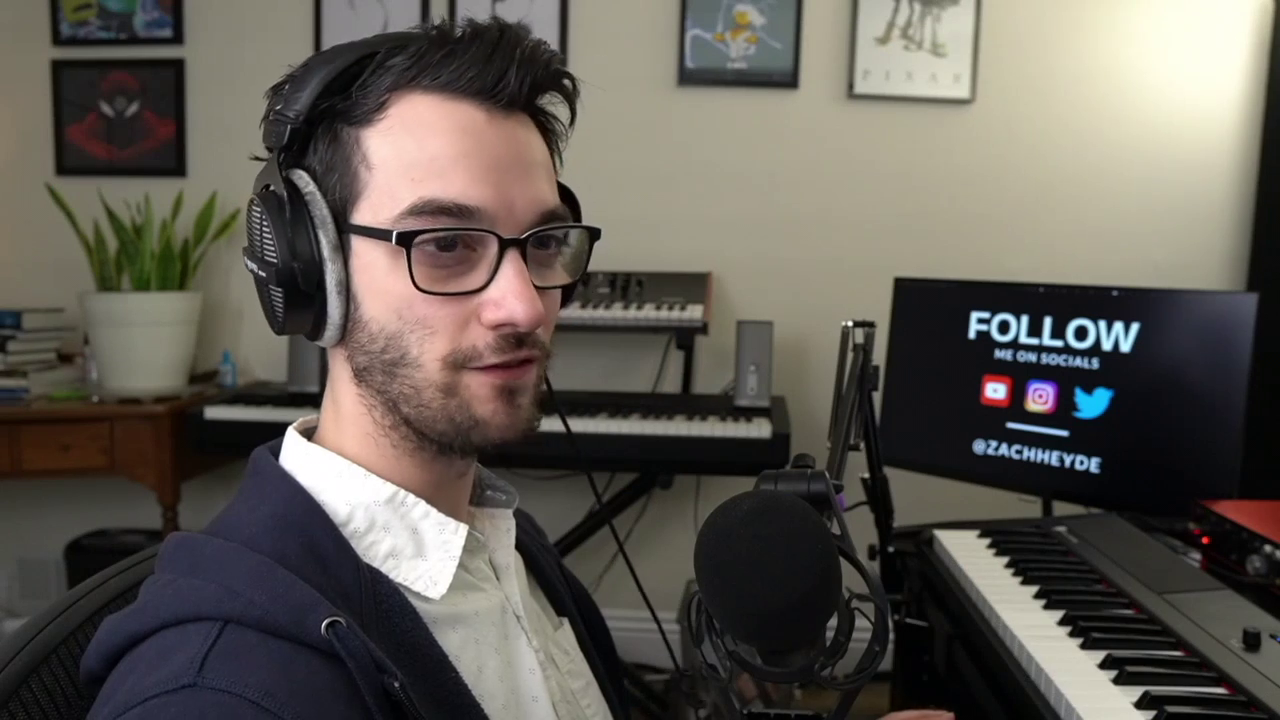